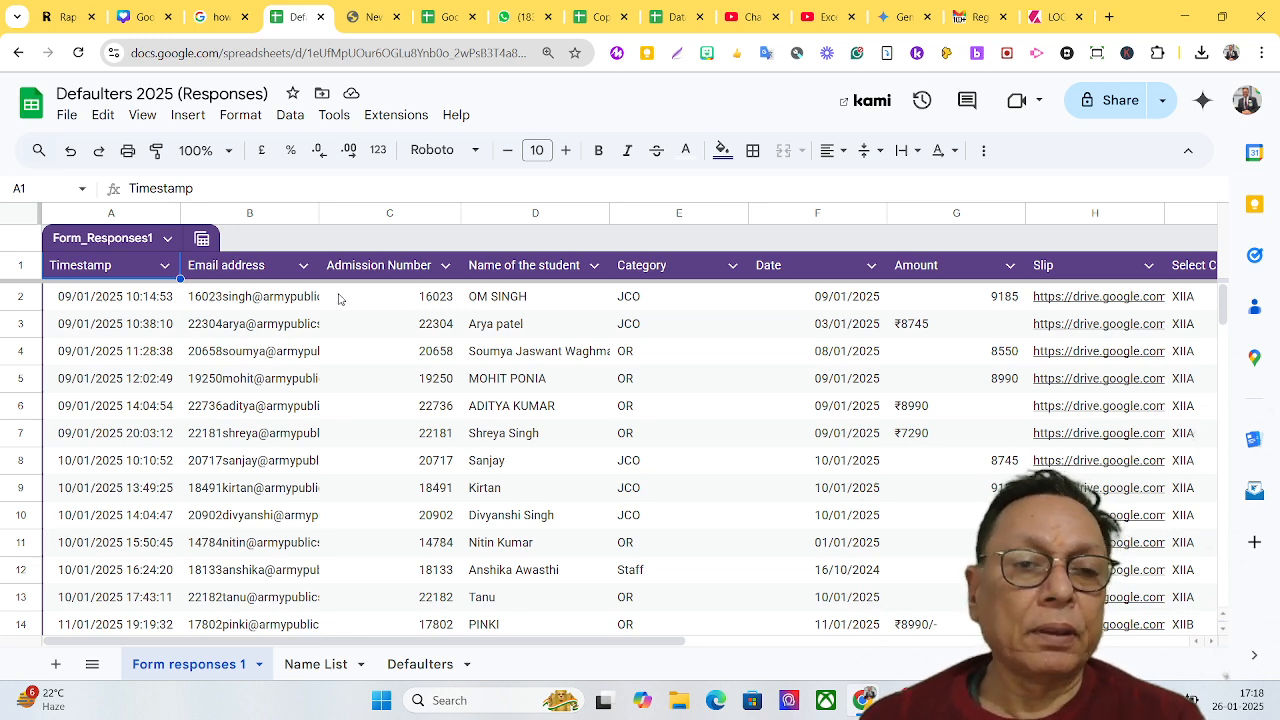
# - Start a formula in the first Defaulters cell, D2, of the Name List sheet and raise the text size to 12
pyautogui.click(318, 664)
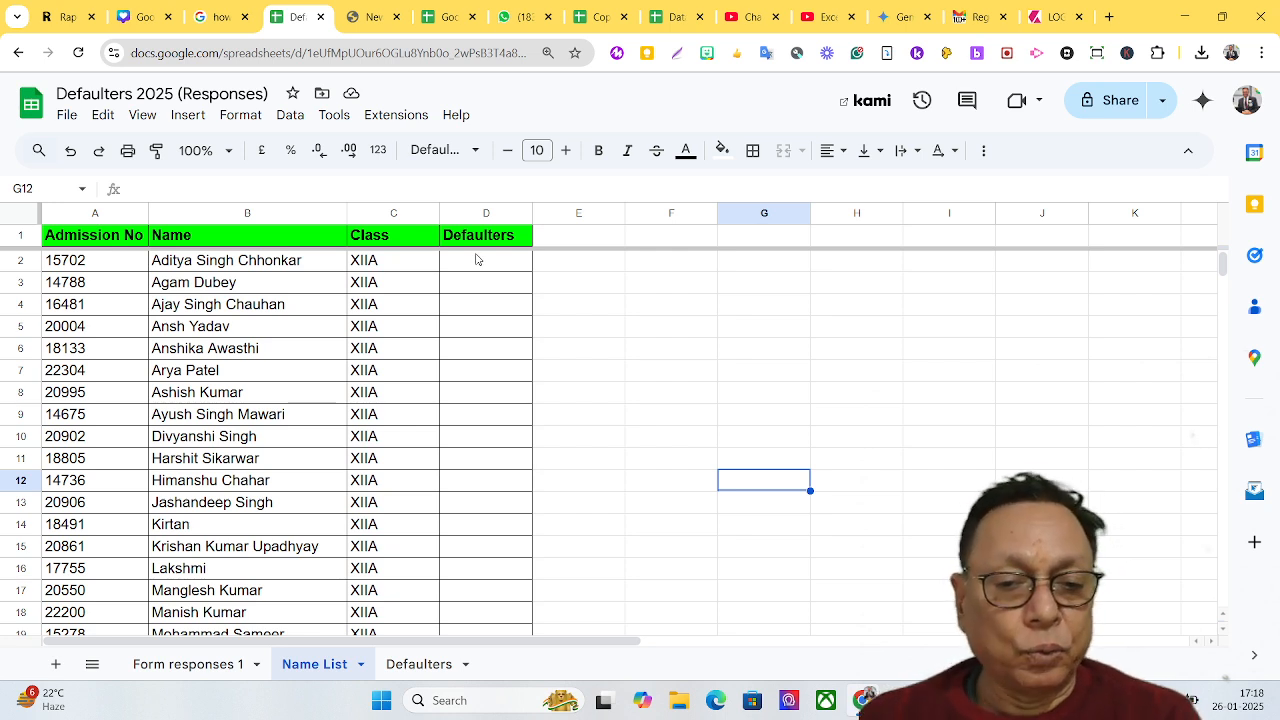
pyautogui.click(176, 678)
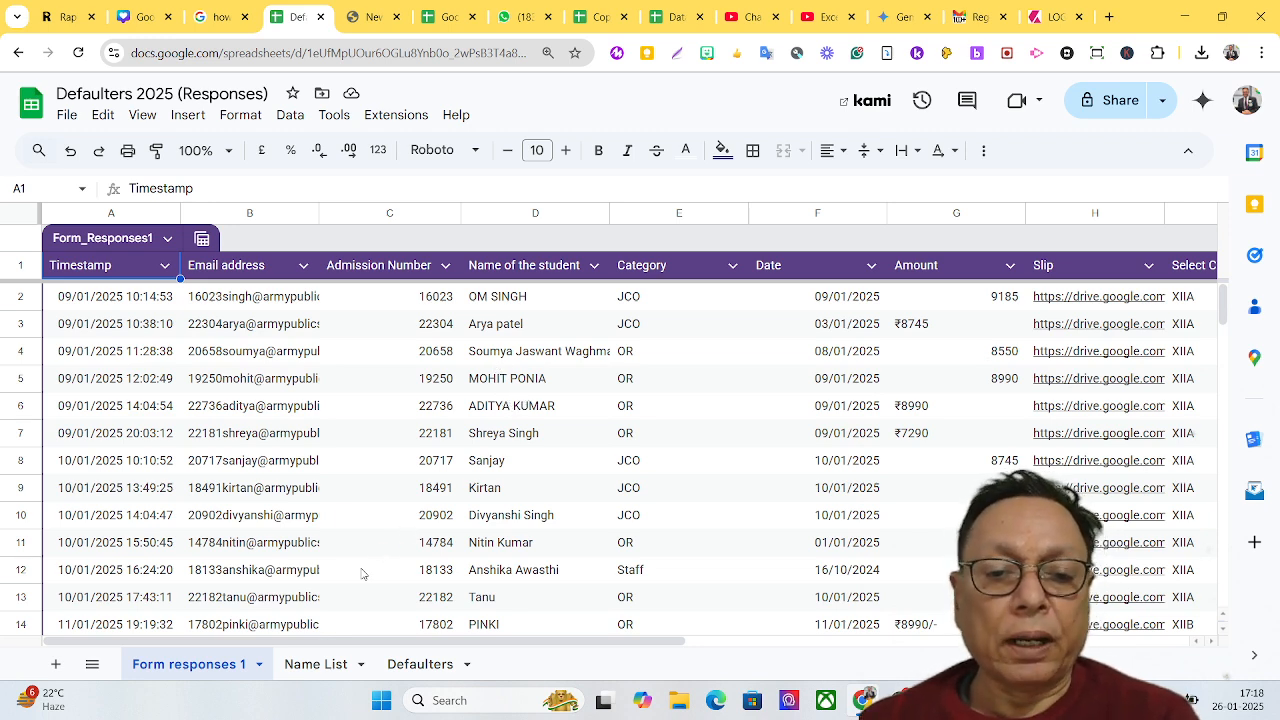
pyautogui.click(315, 665)
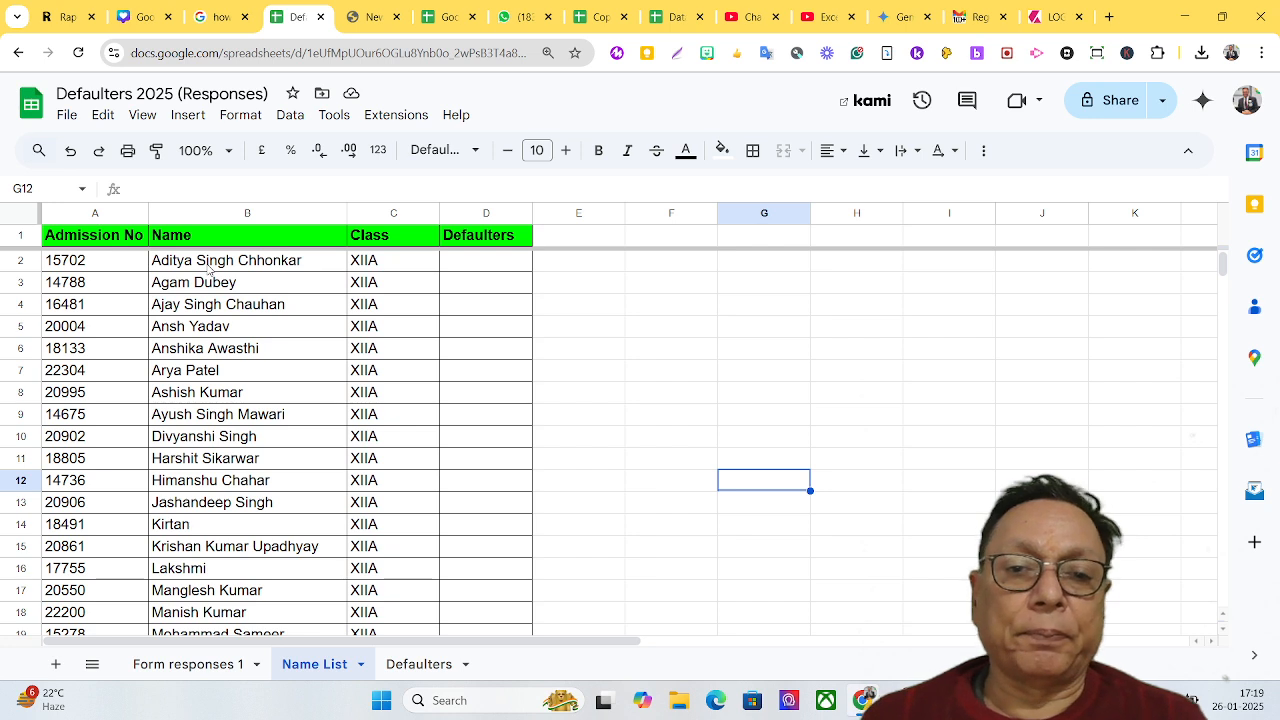
pyautogui.click(457, 268)
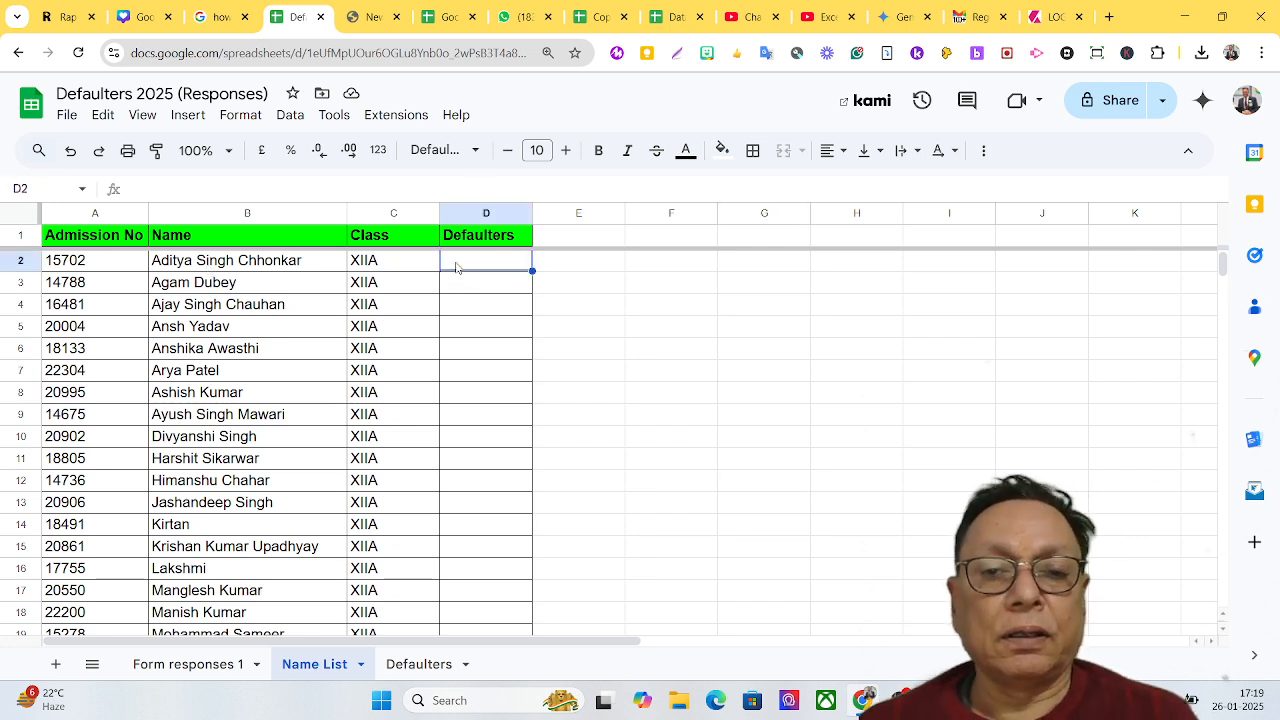
pyautogui.write('=')
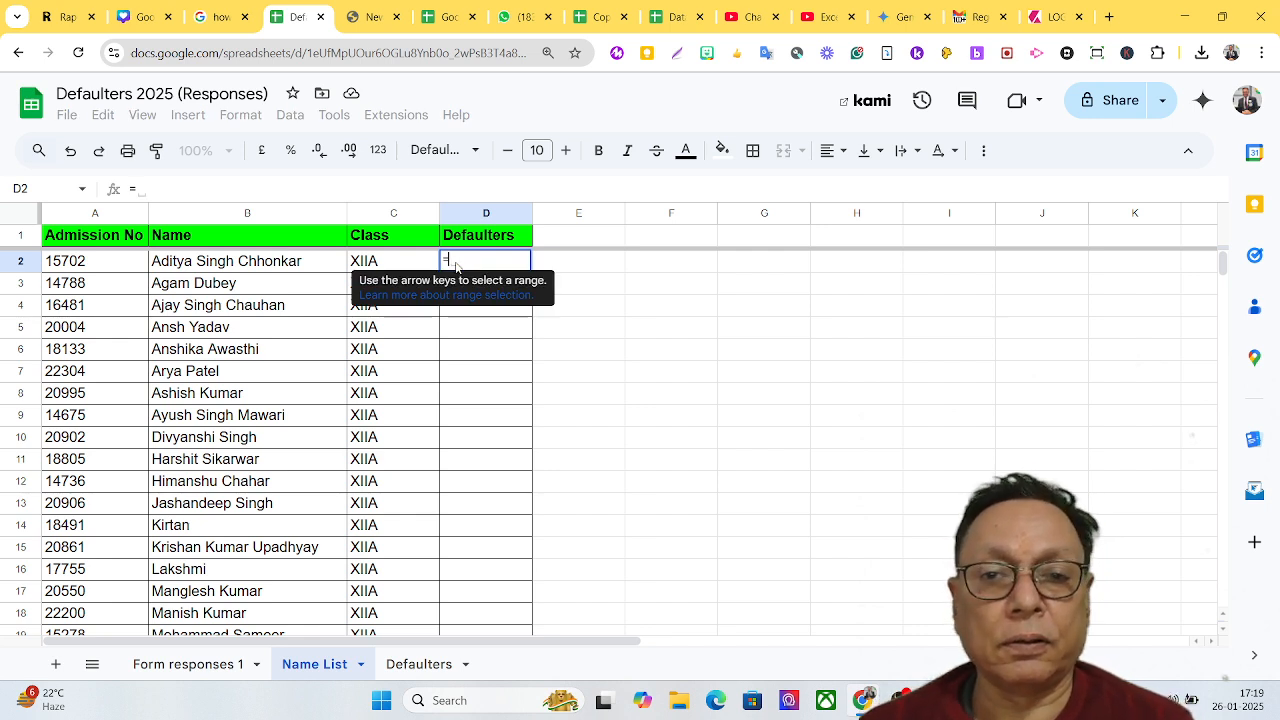
pyautogui.click(567, 155)
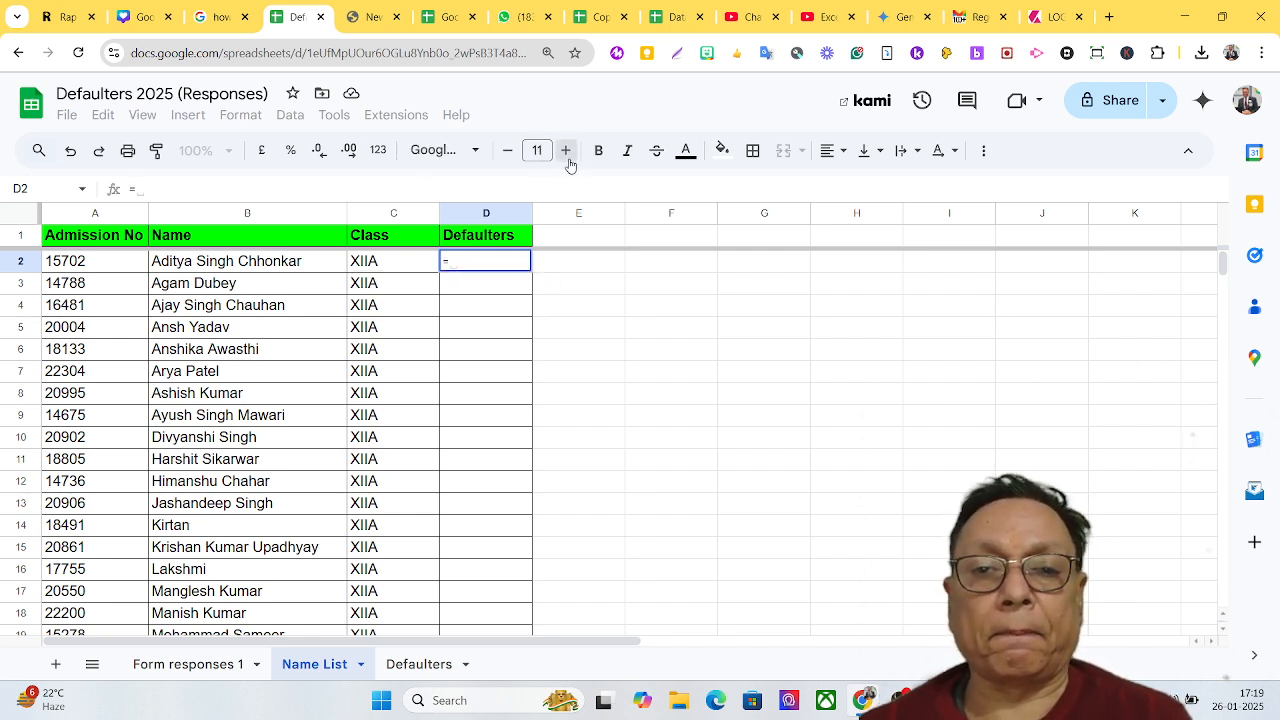
pyautogui.click(567, 155)
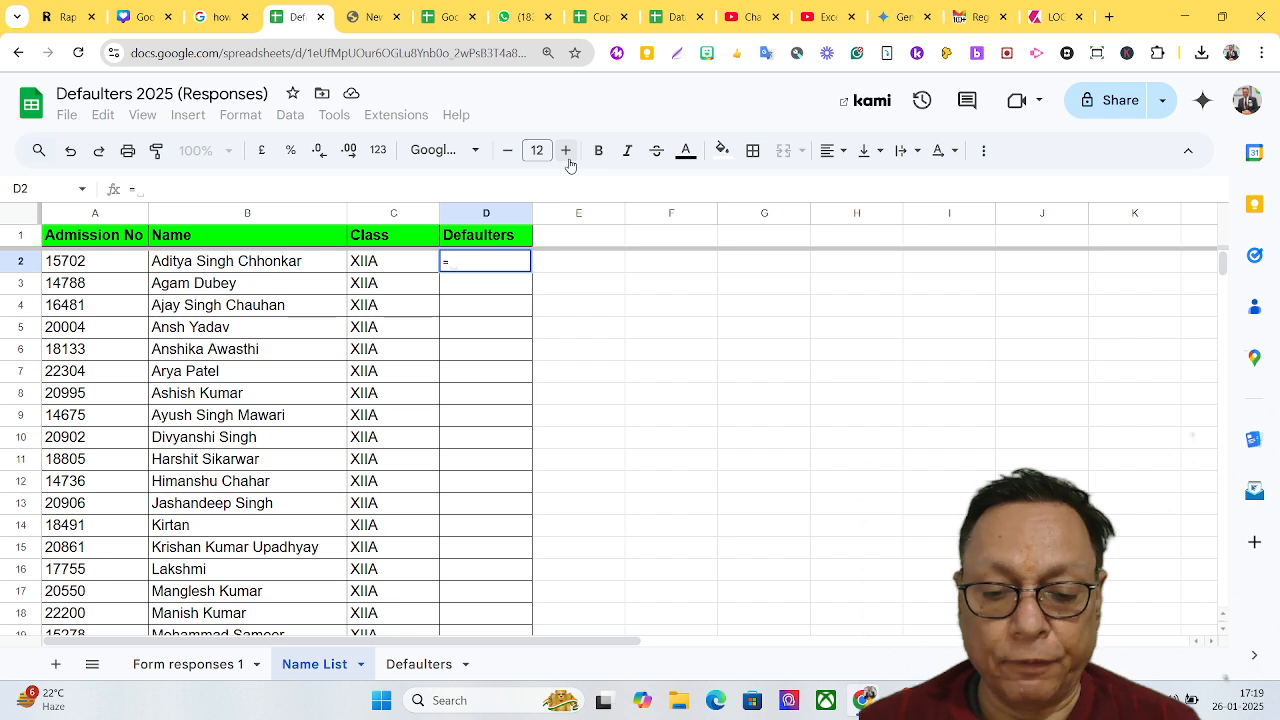
# - Open the D2 formula with the IF function, written in capitals
pyautogui.write('if')
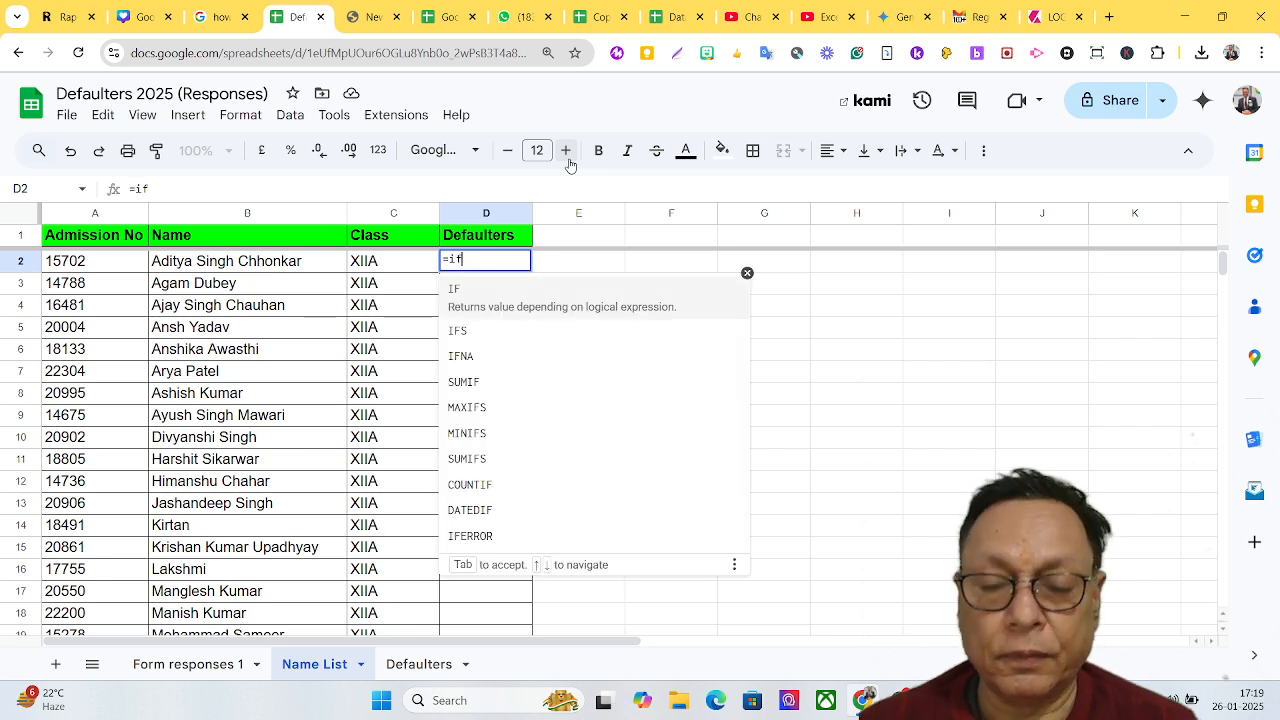
pyautogui.write('(')
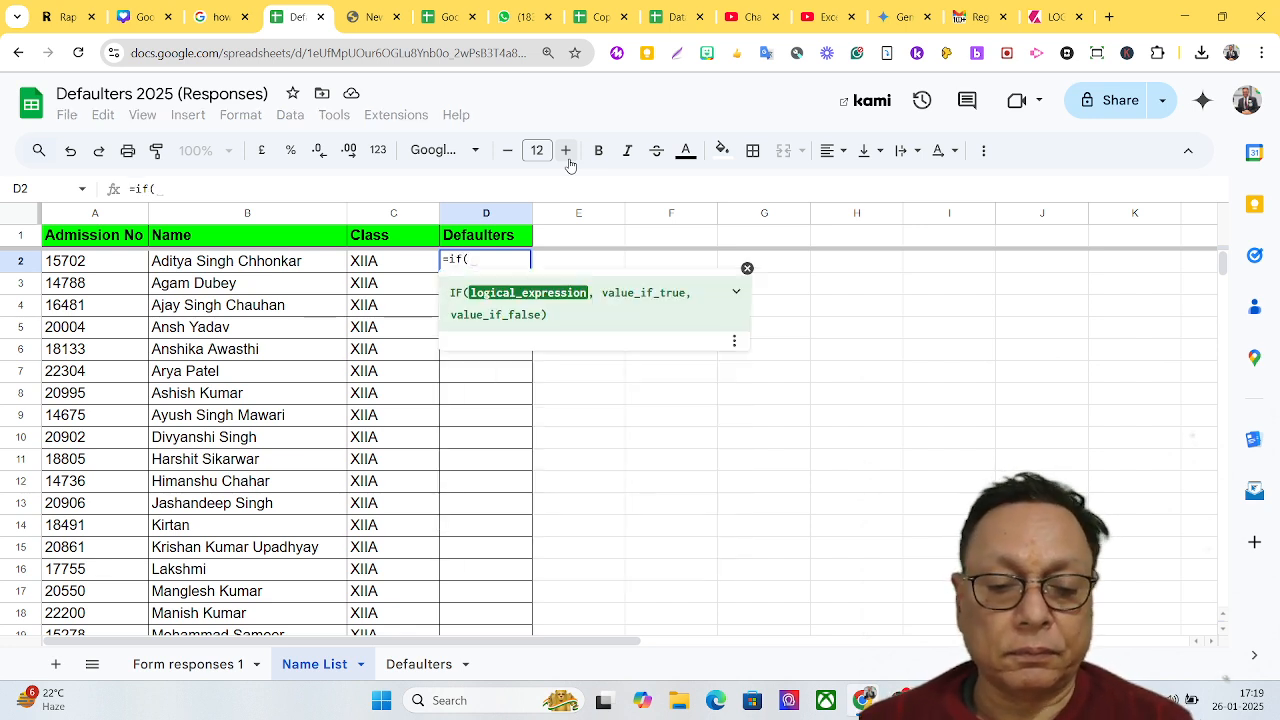
pyautogui.press('BackSpace')
pyautogui.press('BackSpace')
pyautogui.press('BackSpace')
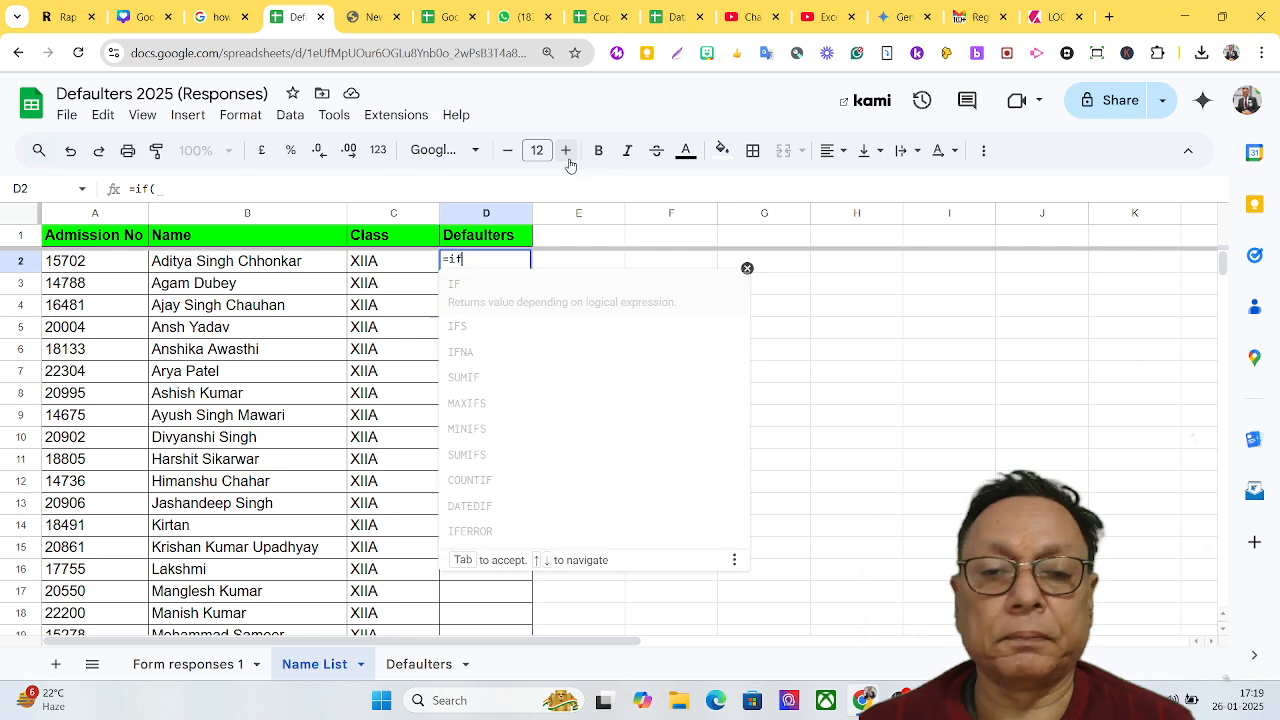
pyautogui.write('IF(')
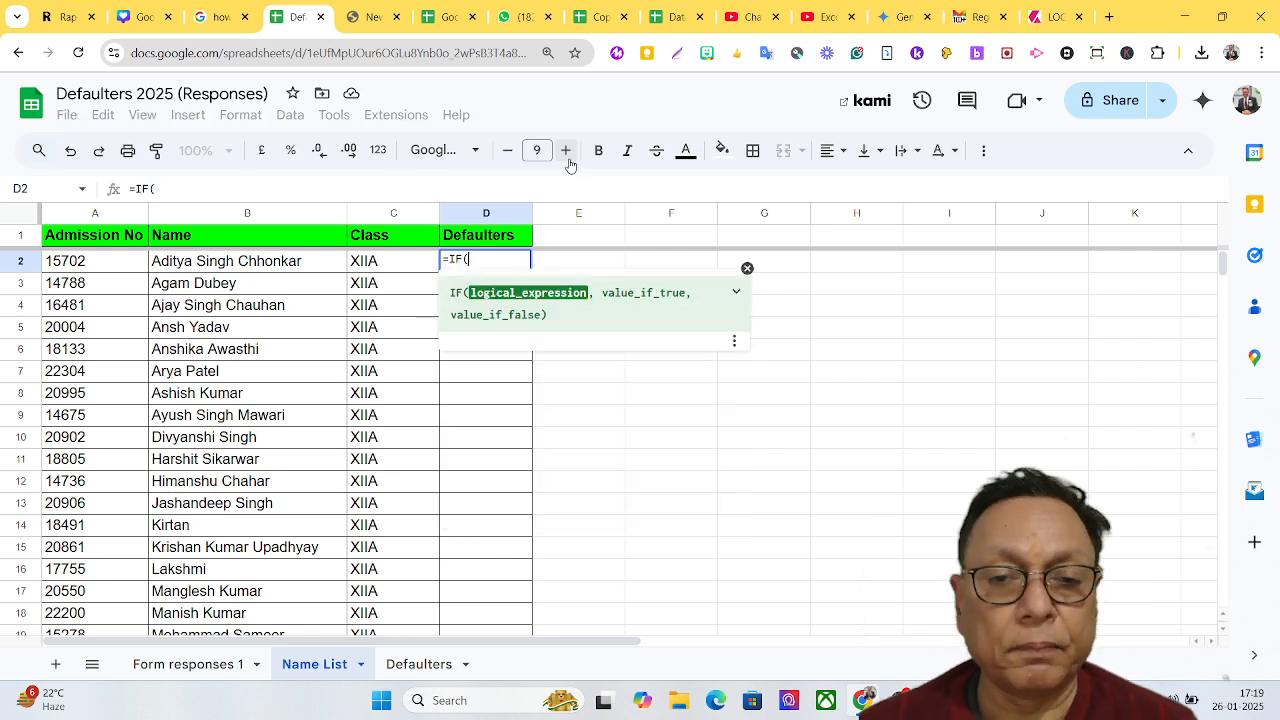
# - Nest ISNA and MATCH inside IF as its logical expression, giving =IF(ISNA(MATCH(
pyautogui.write('is')
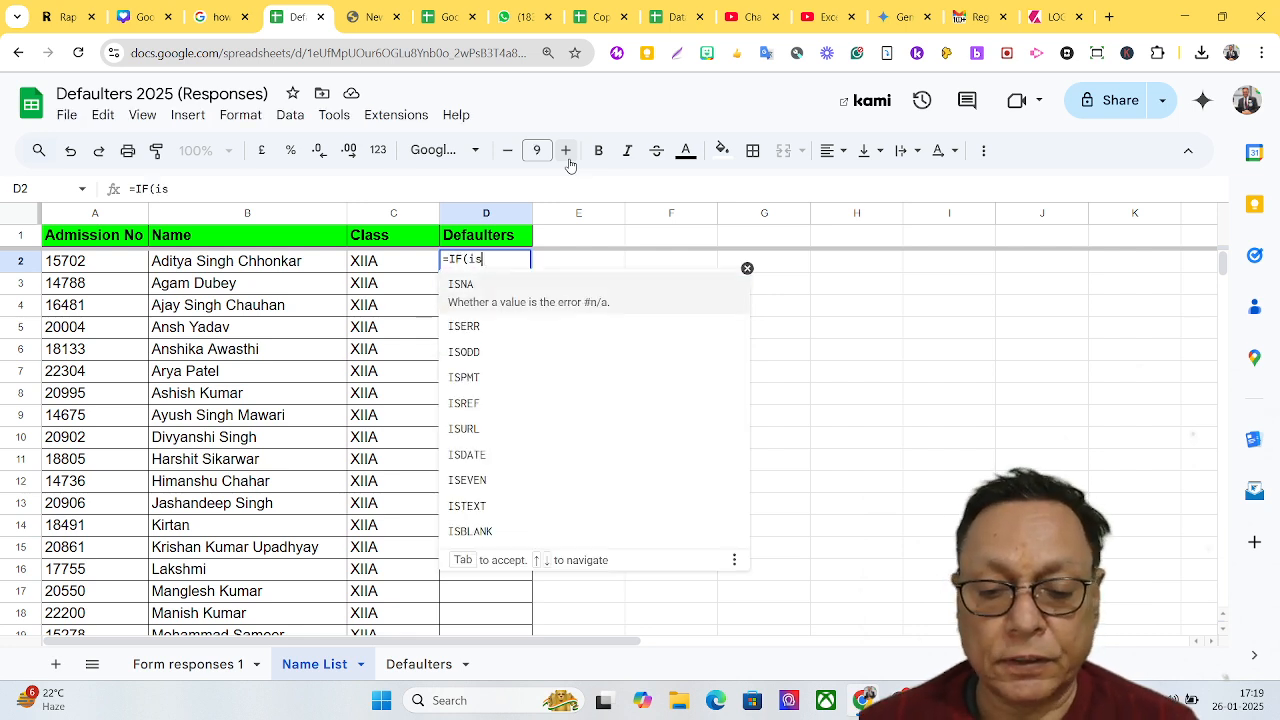
pyautogui.write('n')
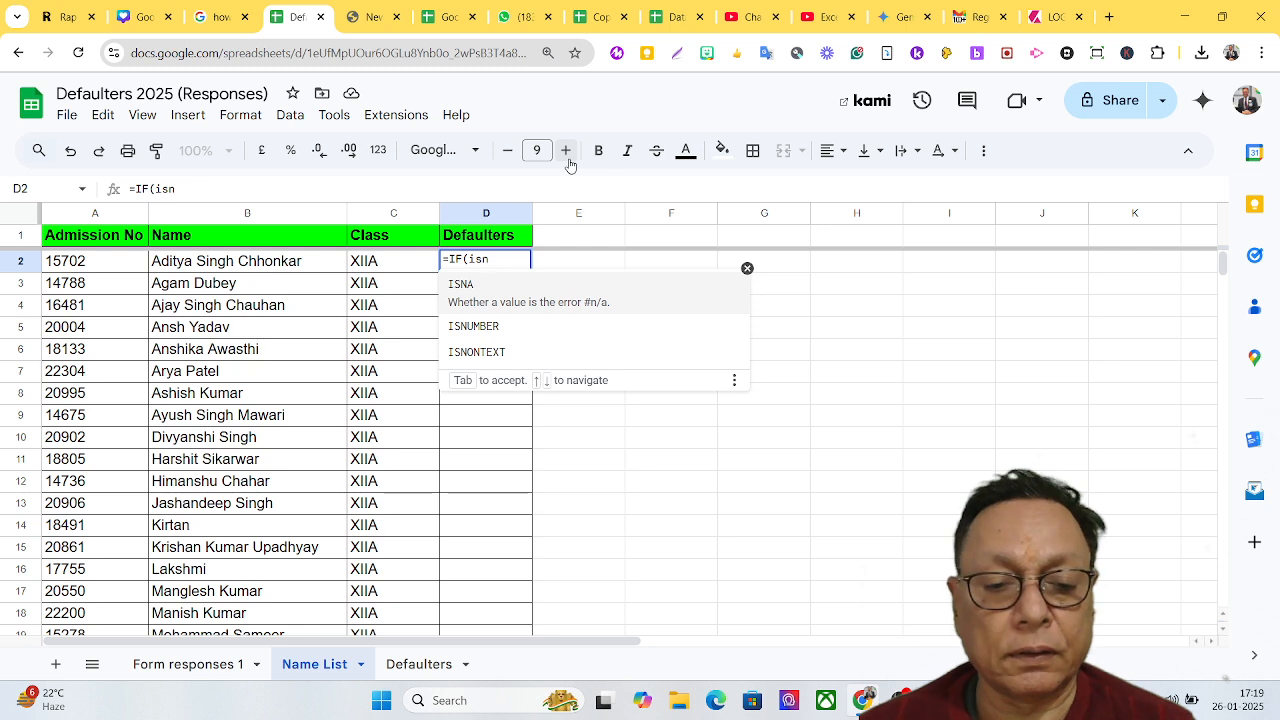
pyautogui.press('Tab')
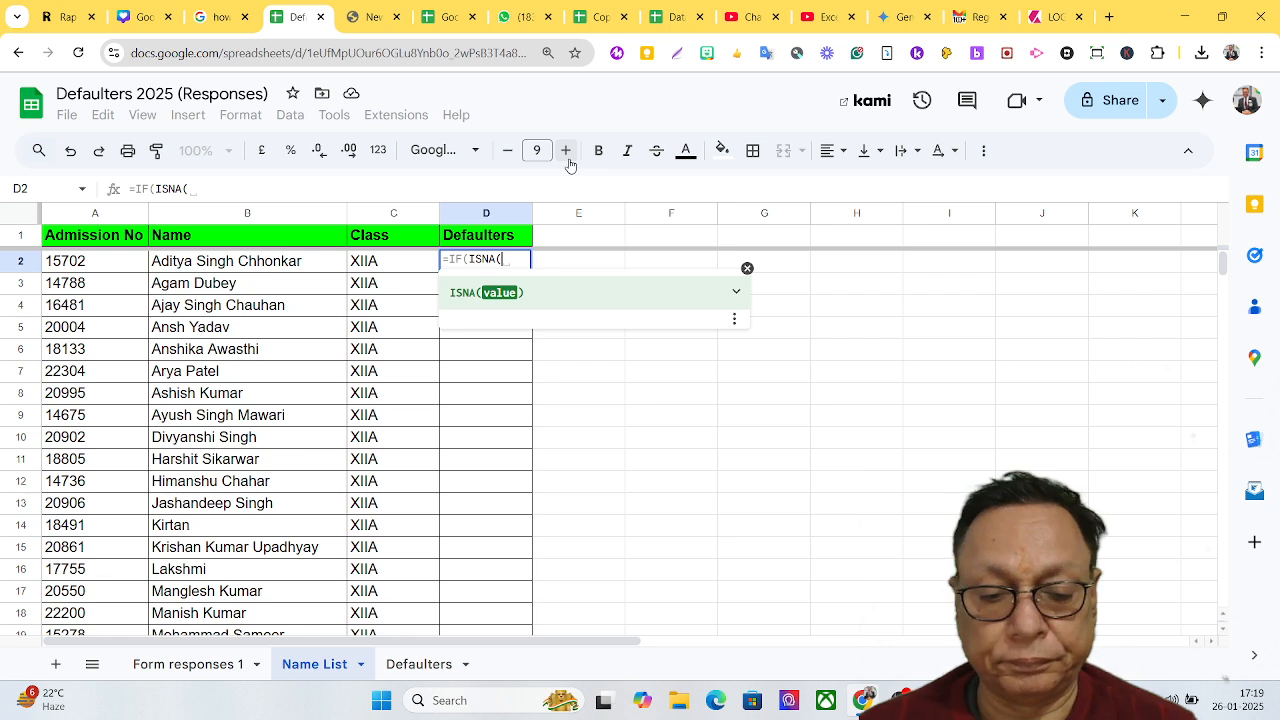
pyautogui.write('motch')
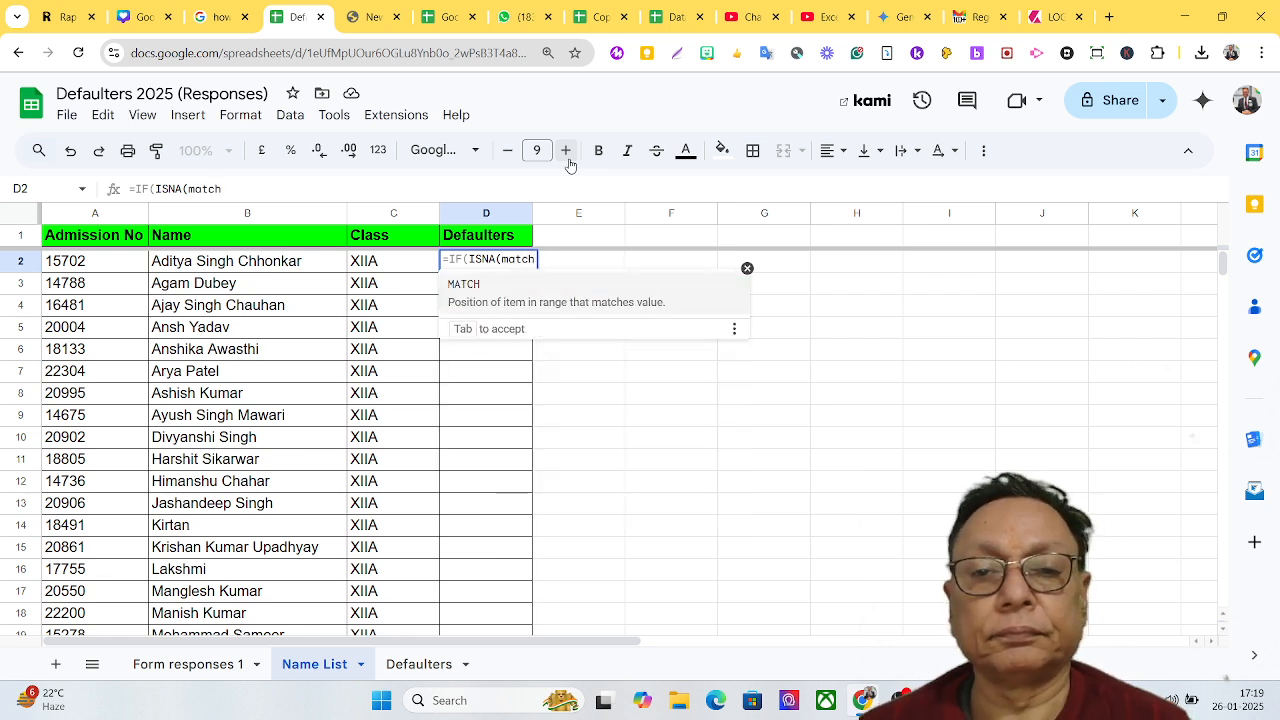
pyautogui.press('Tab')
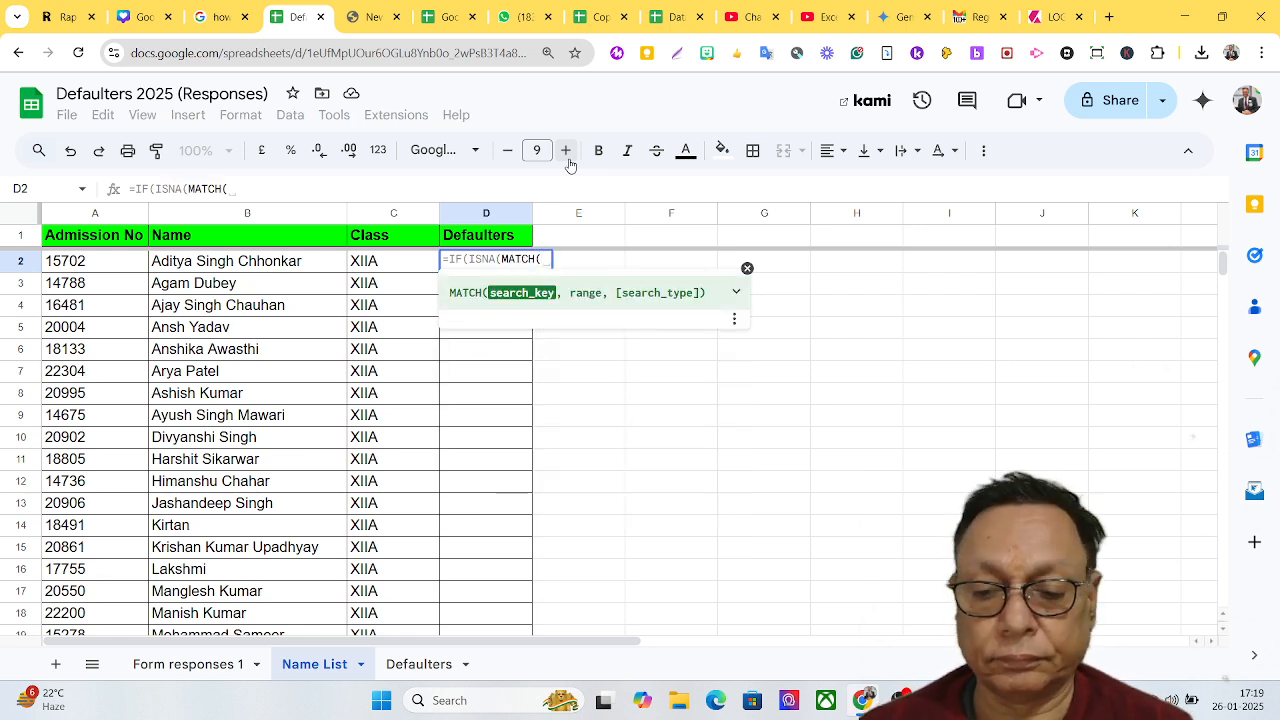
pyautogui.write('(')
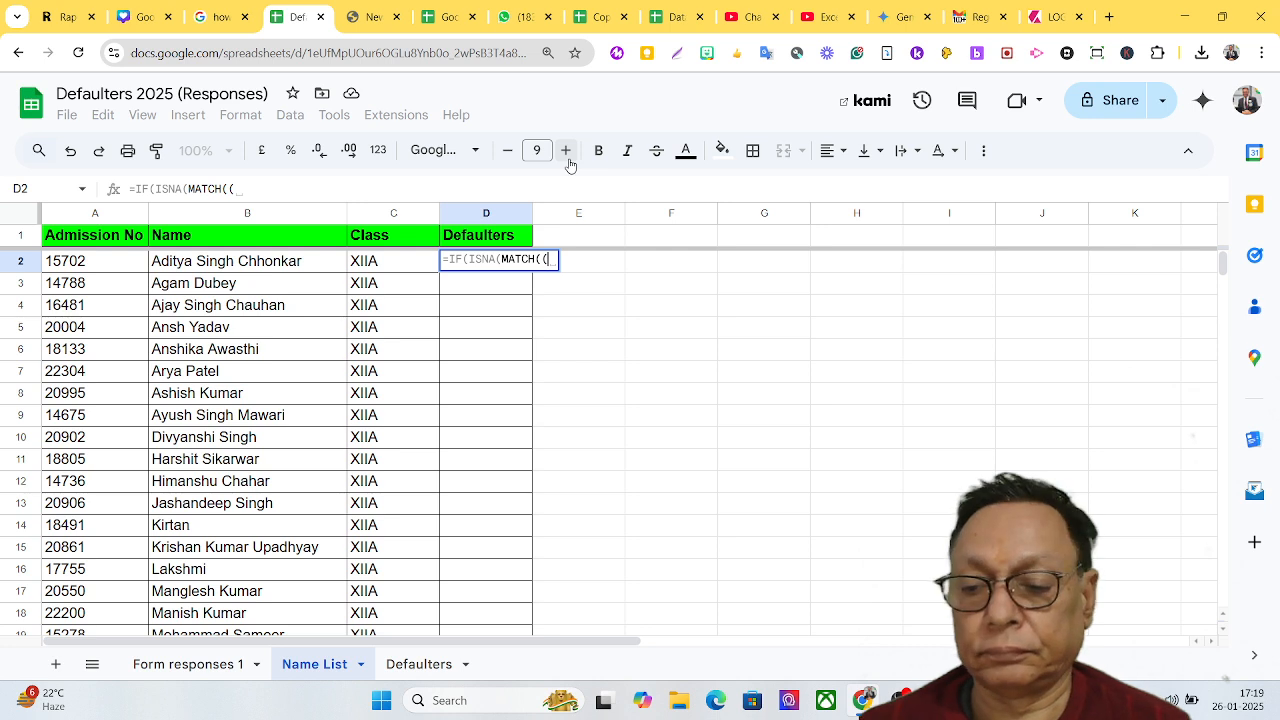
pyautogui.press('BackSpace')
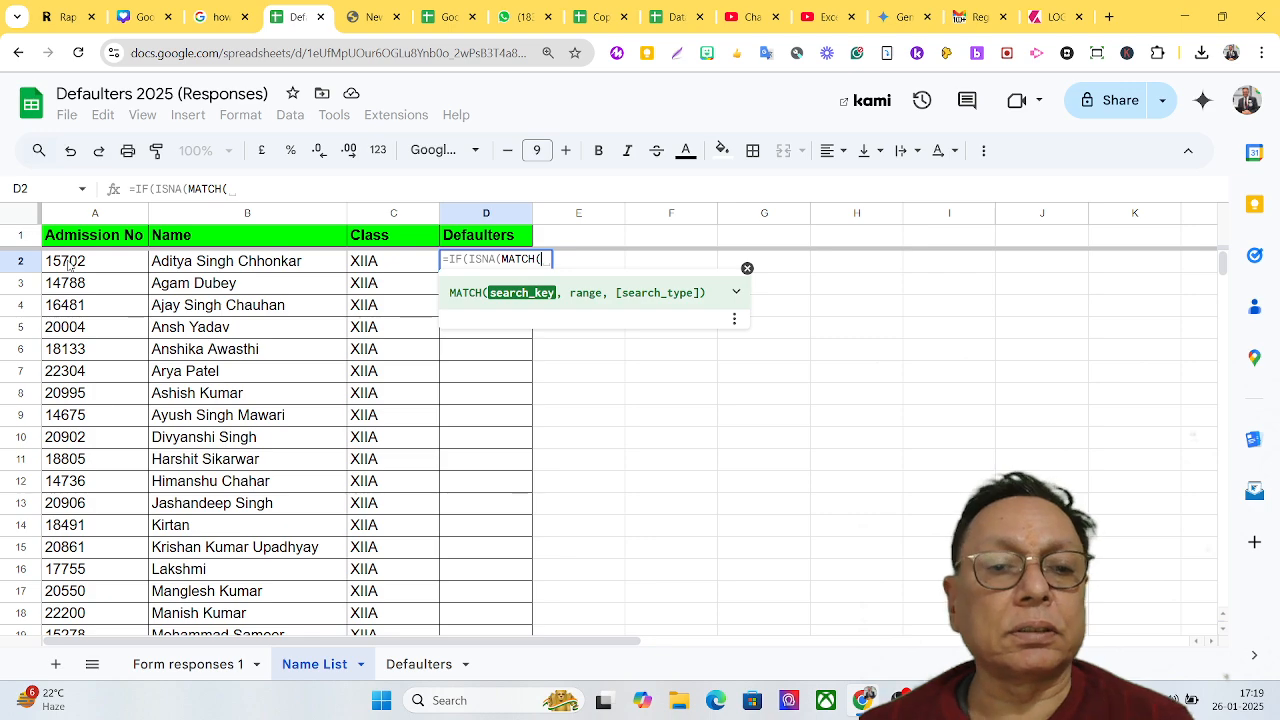
# - Use the Name List admission numbers A2:A112 as the MATCH search key
pyautogui.moveTo(68, 262); pyautogui.dragTo(72, 415)
pyautogui.moveTo(31, 545); pyautogui.dragTo(137, 375)
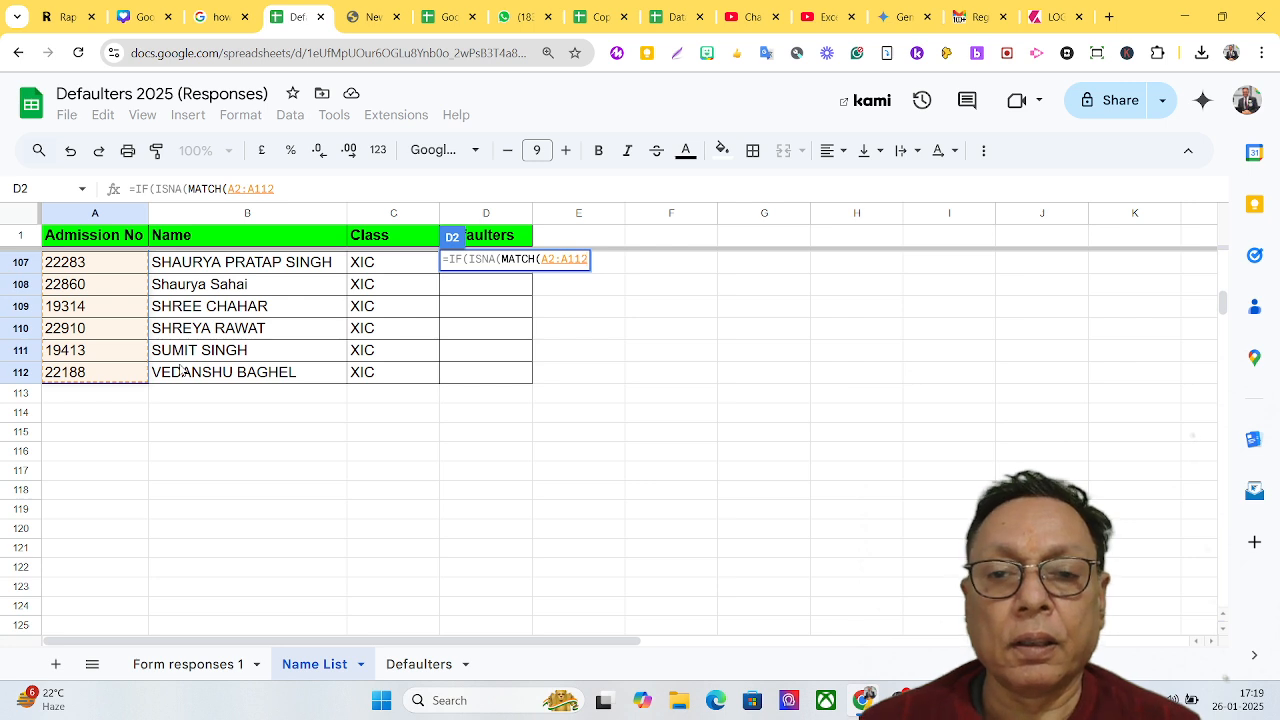
pyautogui.write(',')
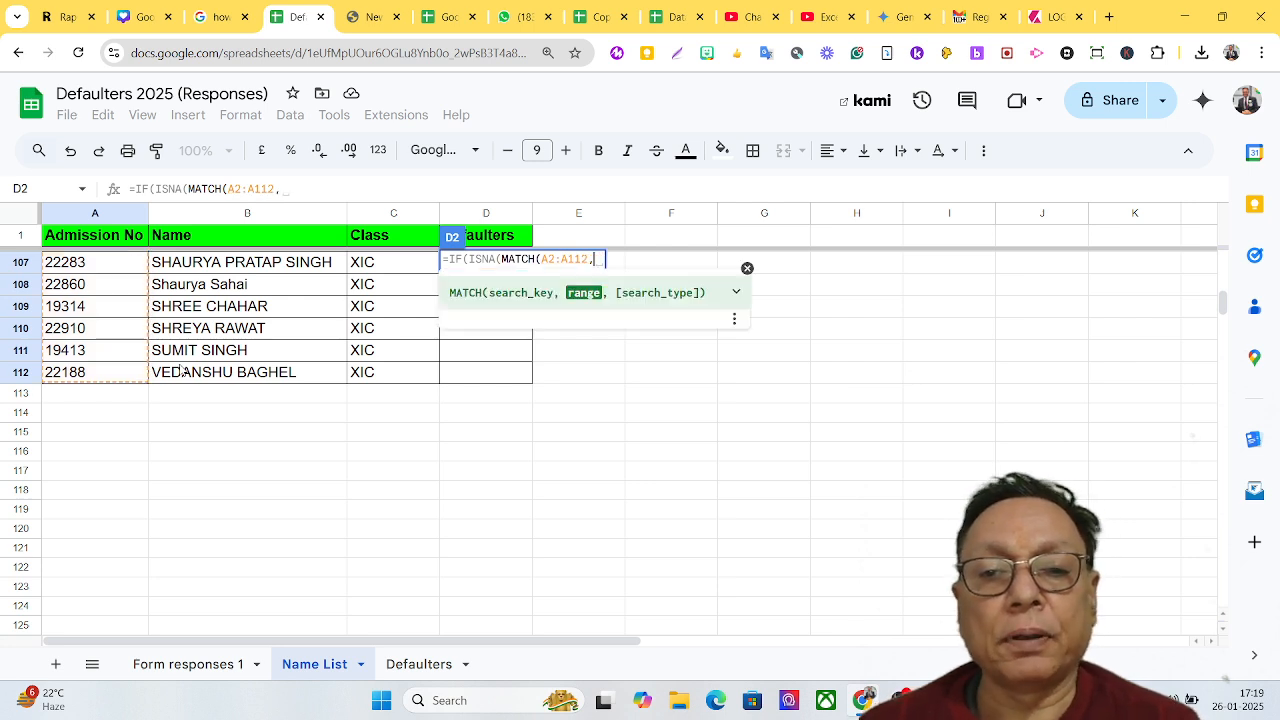
# - Set the MATCH range to the Admission Number cells C2:C28 on the Form responses 1 sheet
pyautogui.click(170, 677)
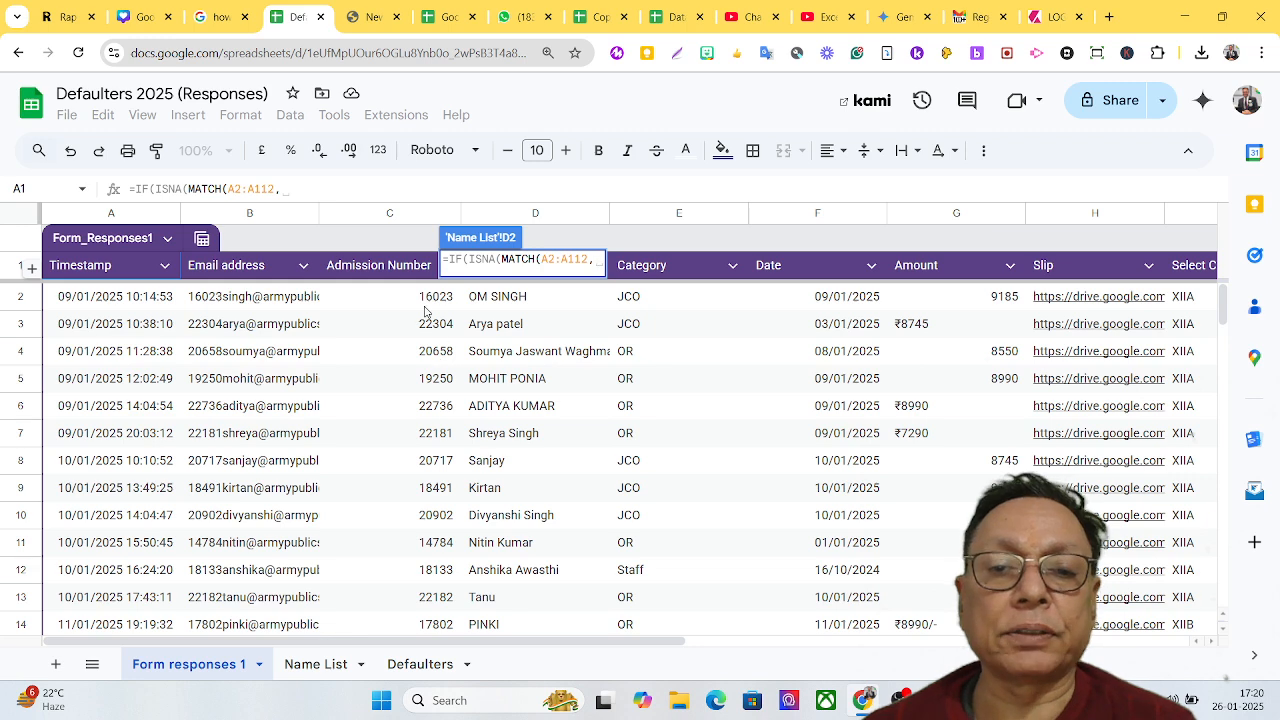
pyautogui.moveTo(421, 300); pyautogui.dragTo(425, 570)
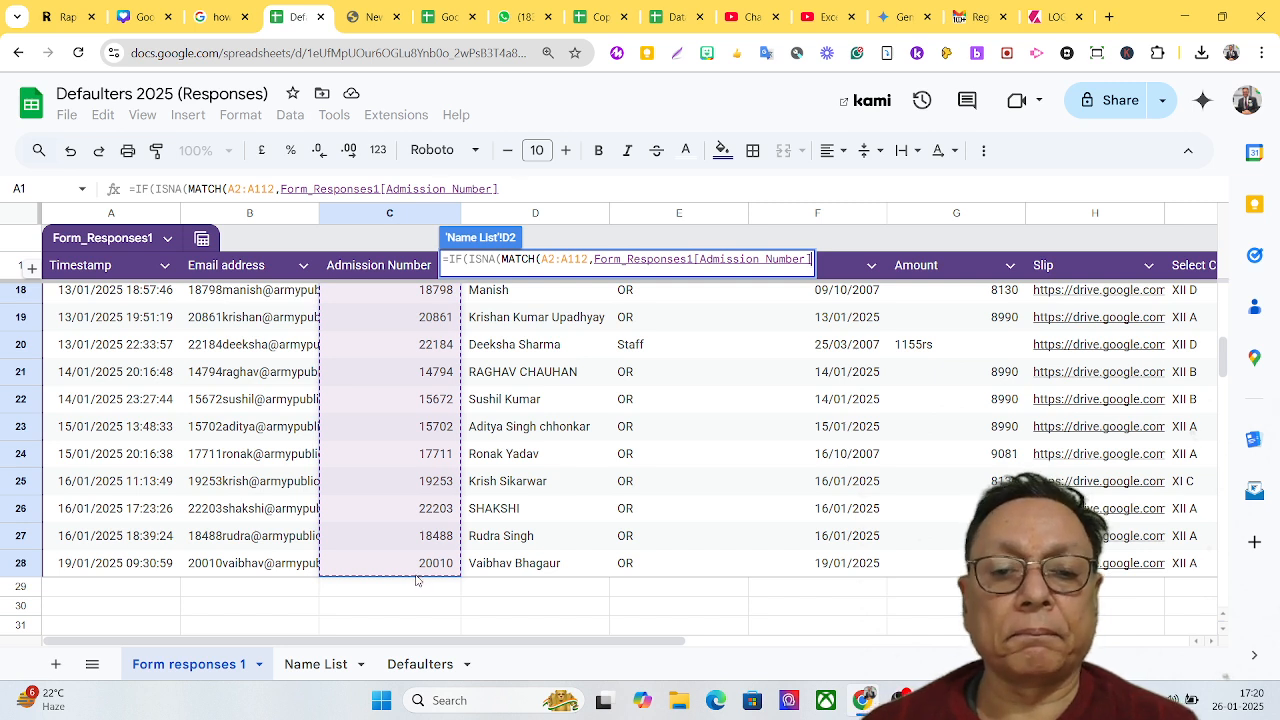
pyautogui.click(416, 573)
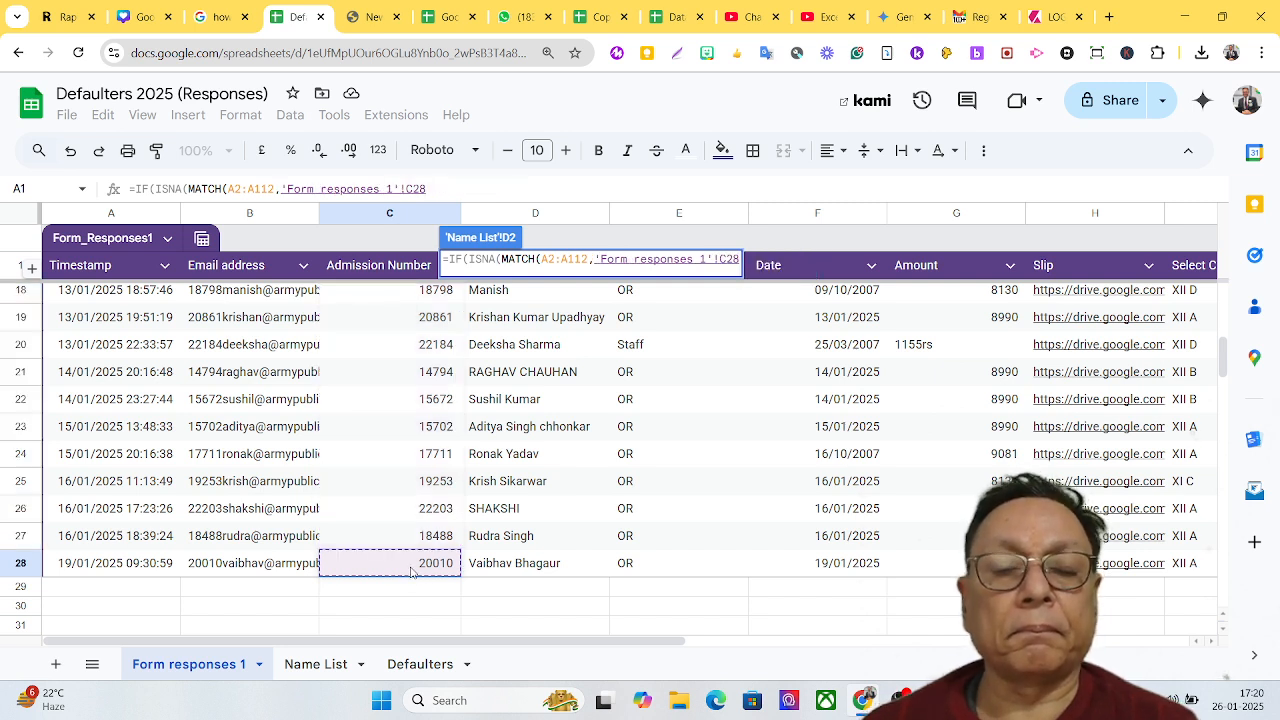
pyautogui.moveTo(412, 572); pyautogui.dragTo(417, 320)
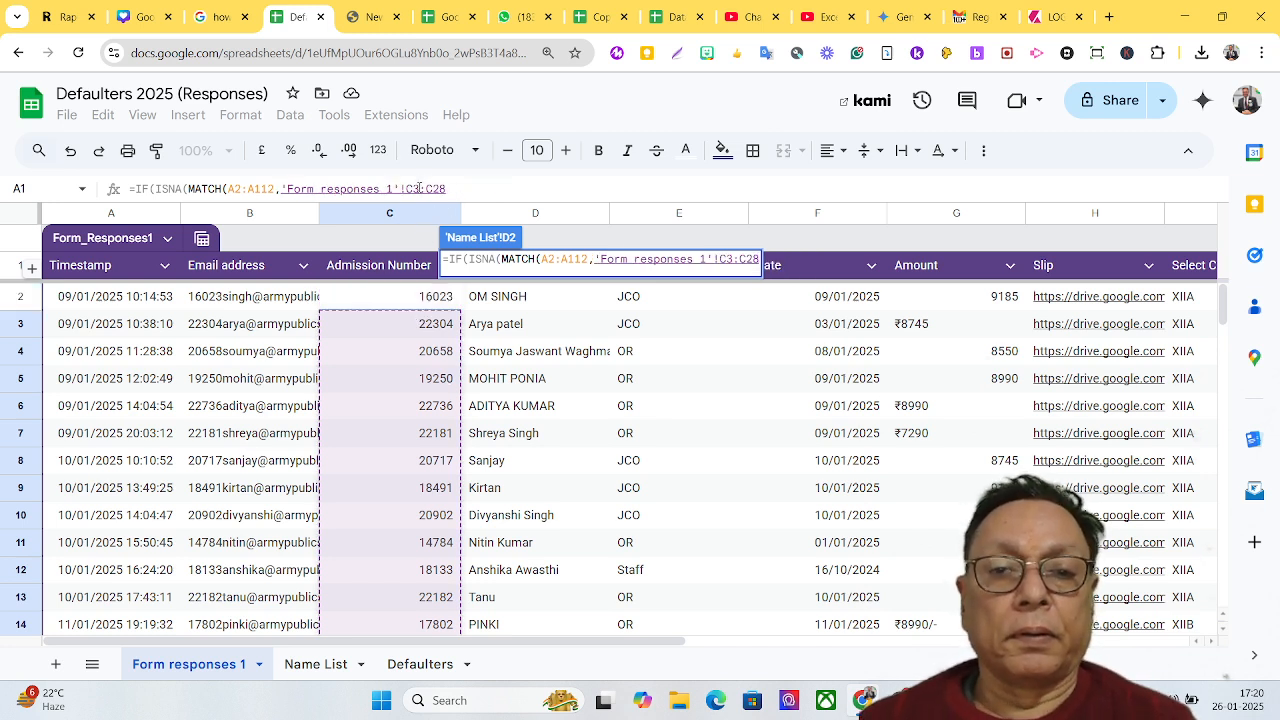
pyautogui.moveTo(420, 187); pyautogui.dragTo(413, 188)
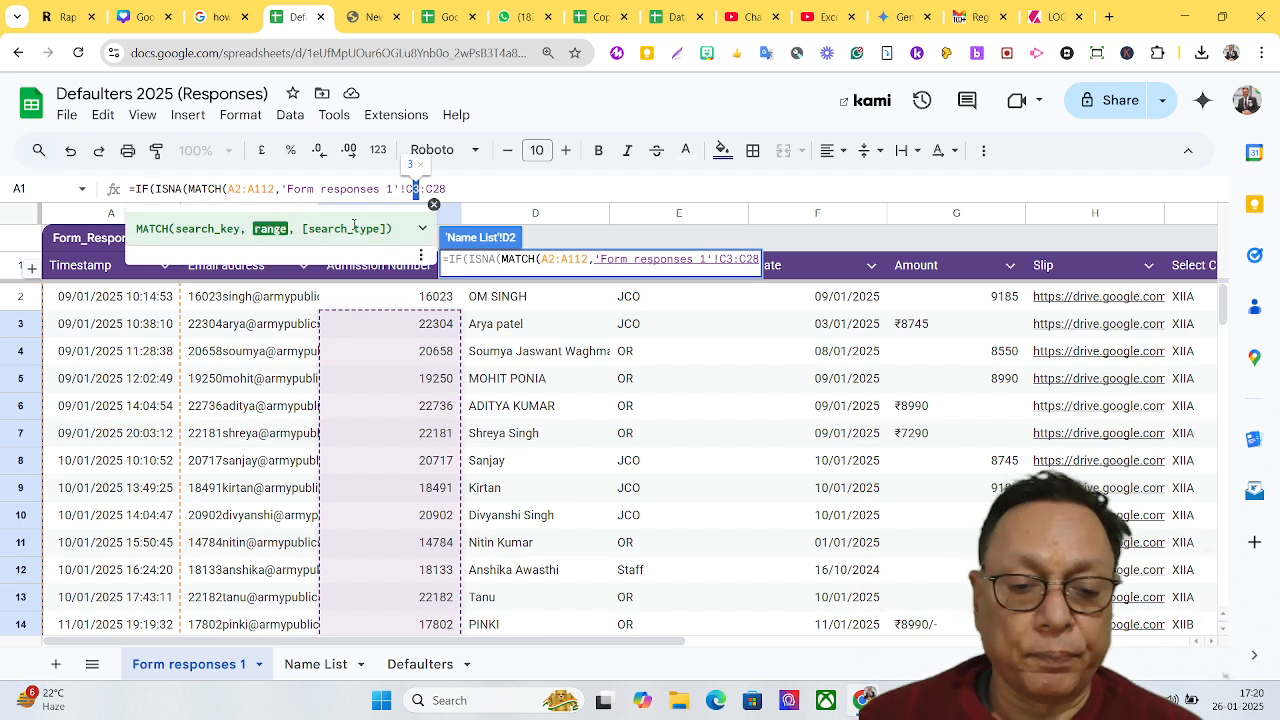
pyautogui.write('2')
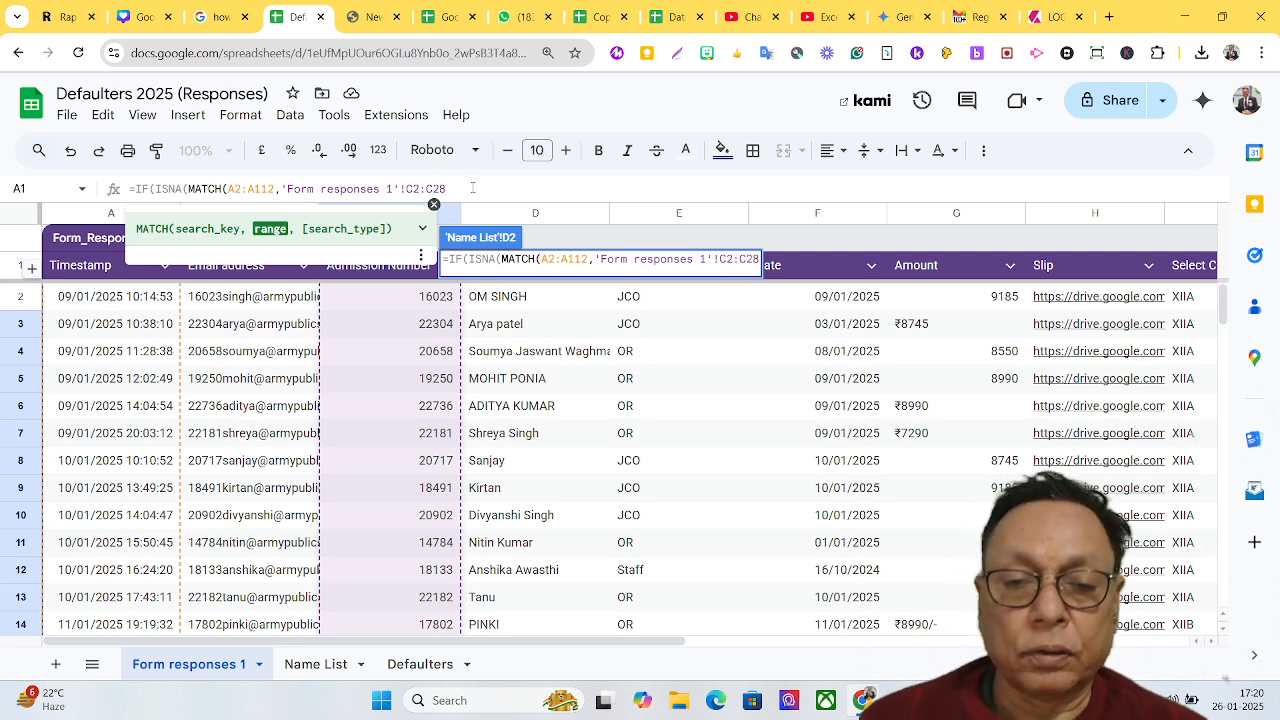
# - Set the MATCH search type to 0 and close the MATCH function
pyautogui.write(',')
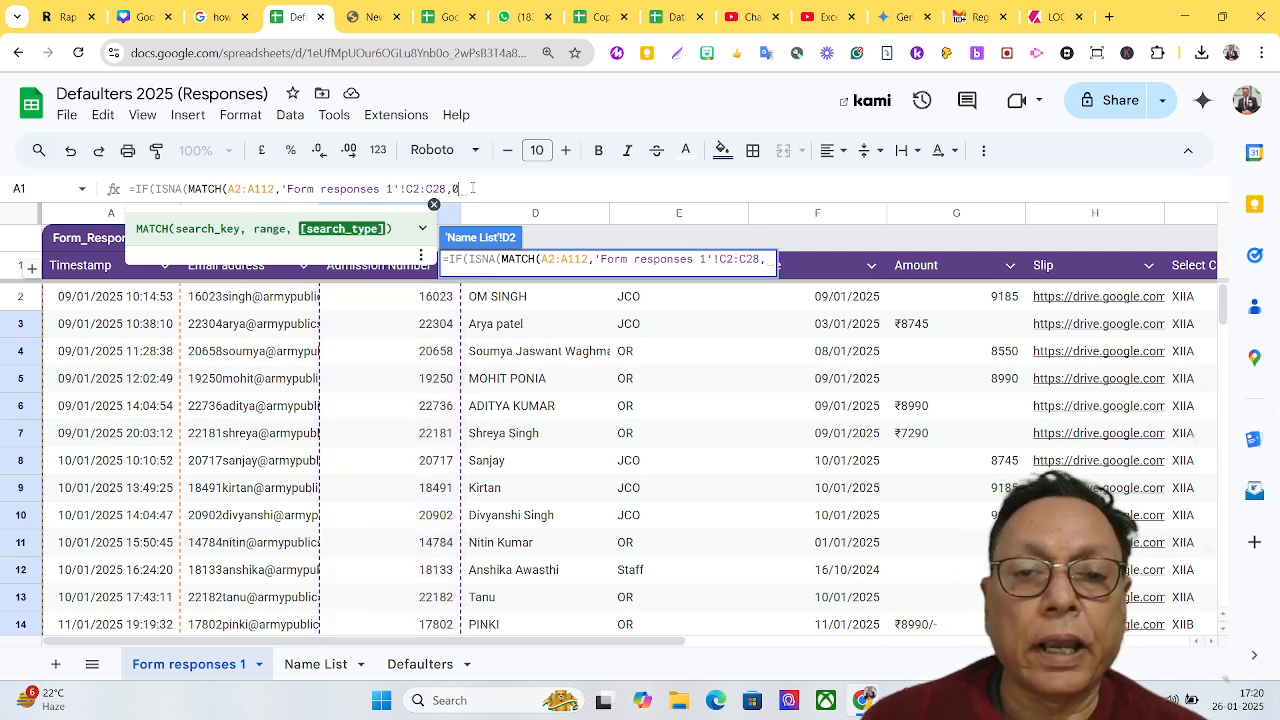
pyautogui.write('0')
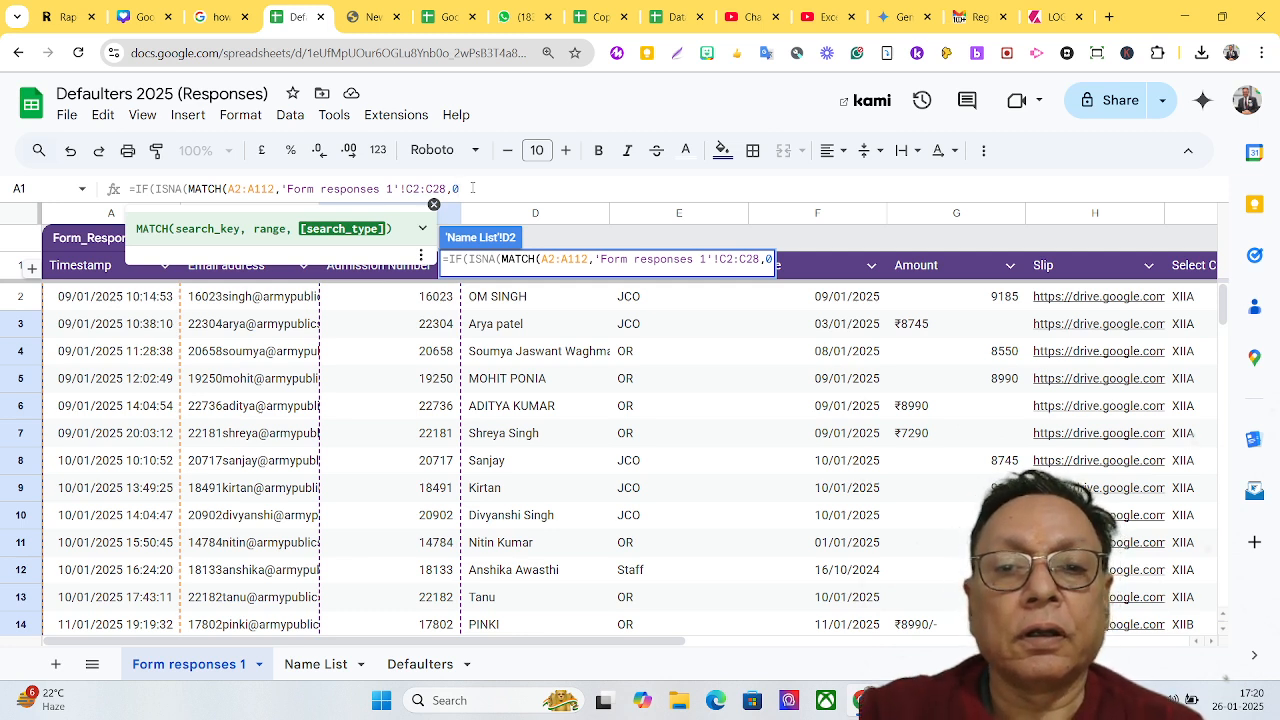
pyautogui.write(')')
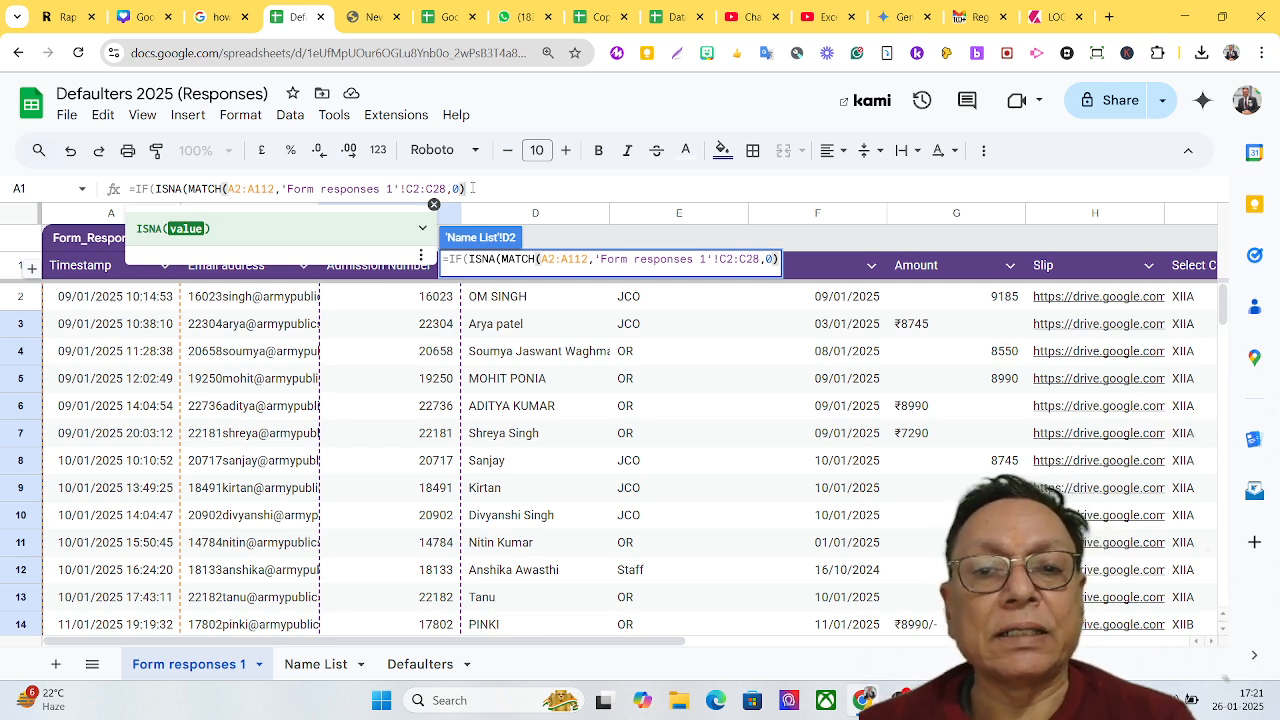
# - Append "Yes" and "No" to the formula as the true and false results
pyautogui.write(',')
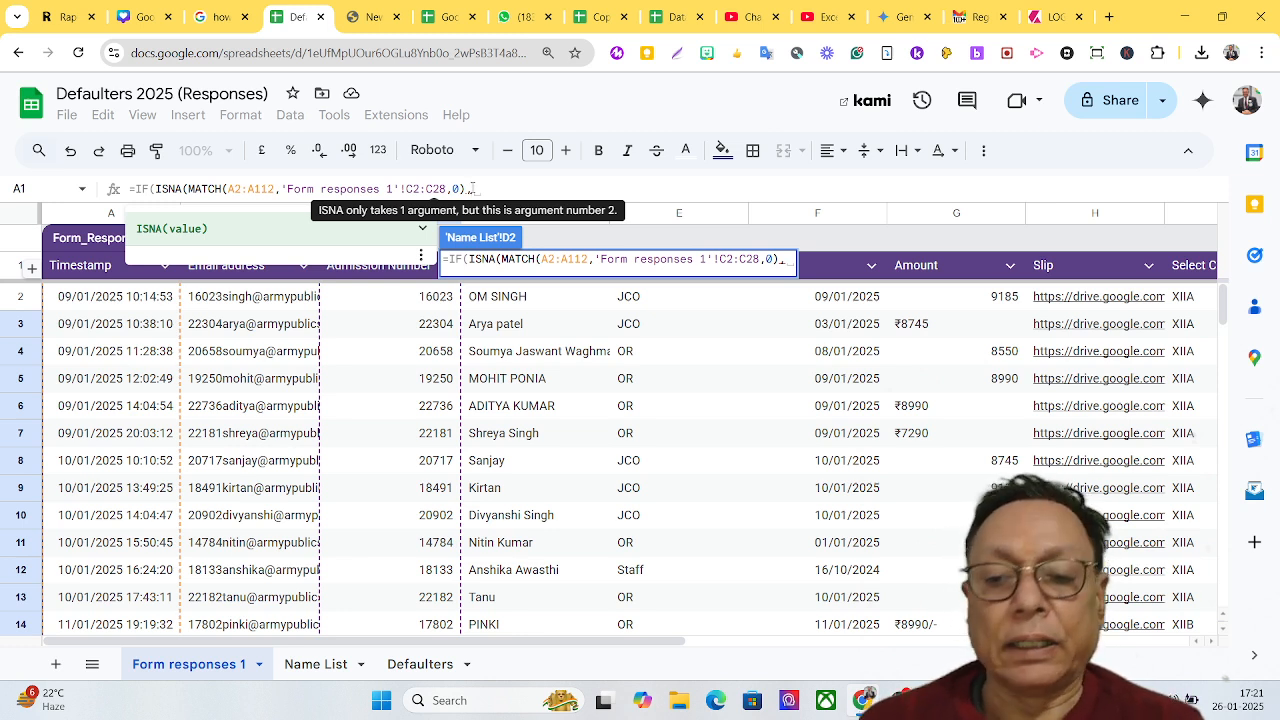
pyautogui.write('"')
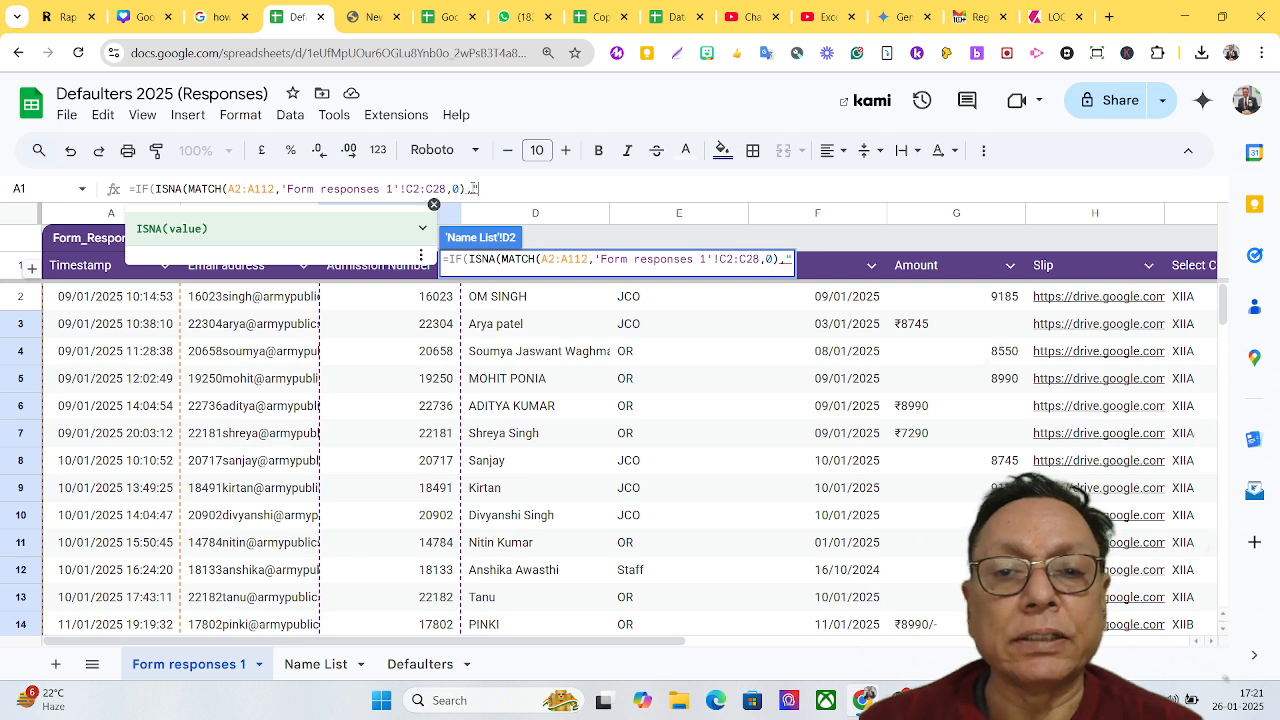
pyautogui.write('Yes')
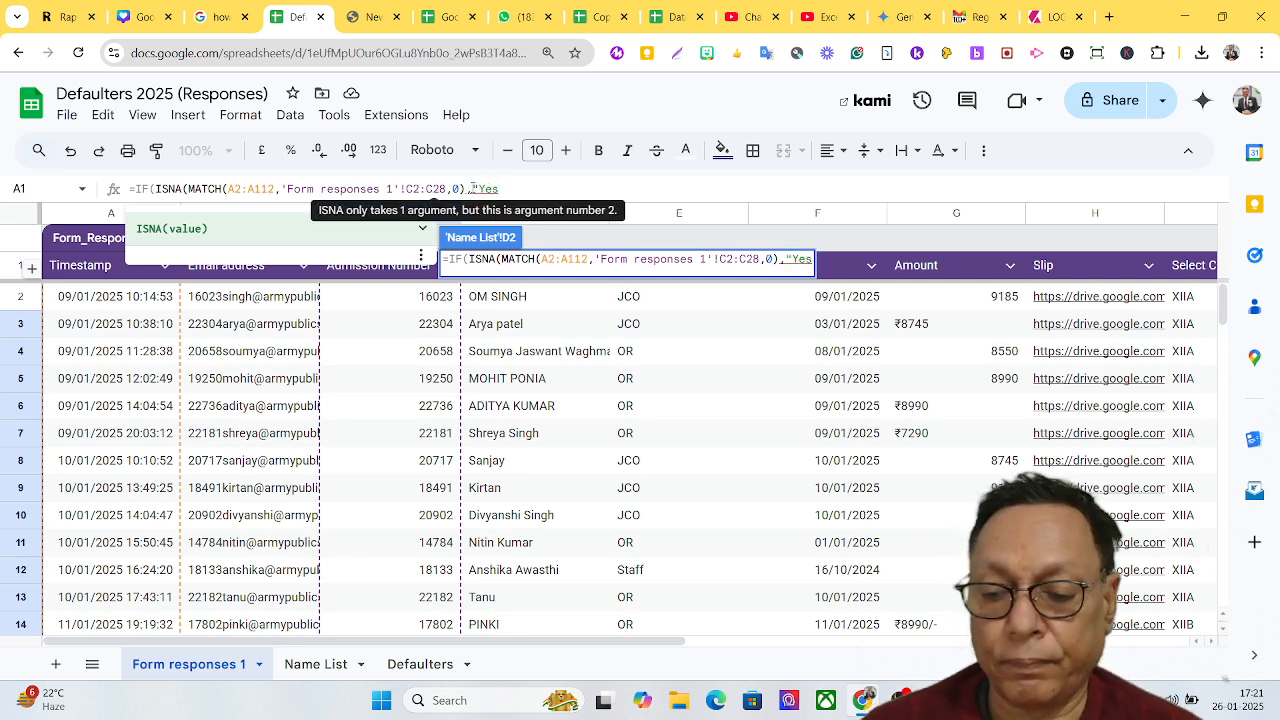
pyautogui.write('"')
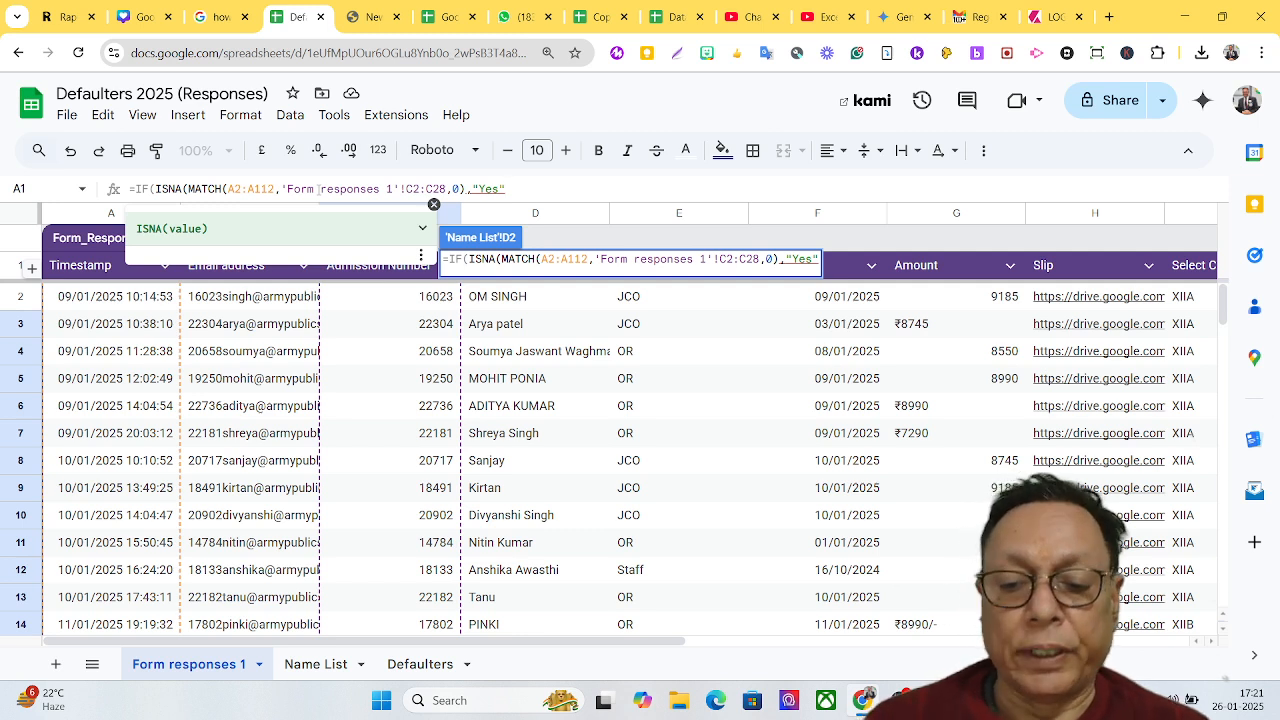
pyautogui.write(',')
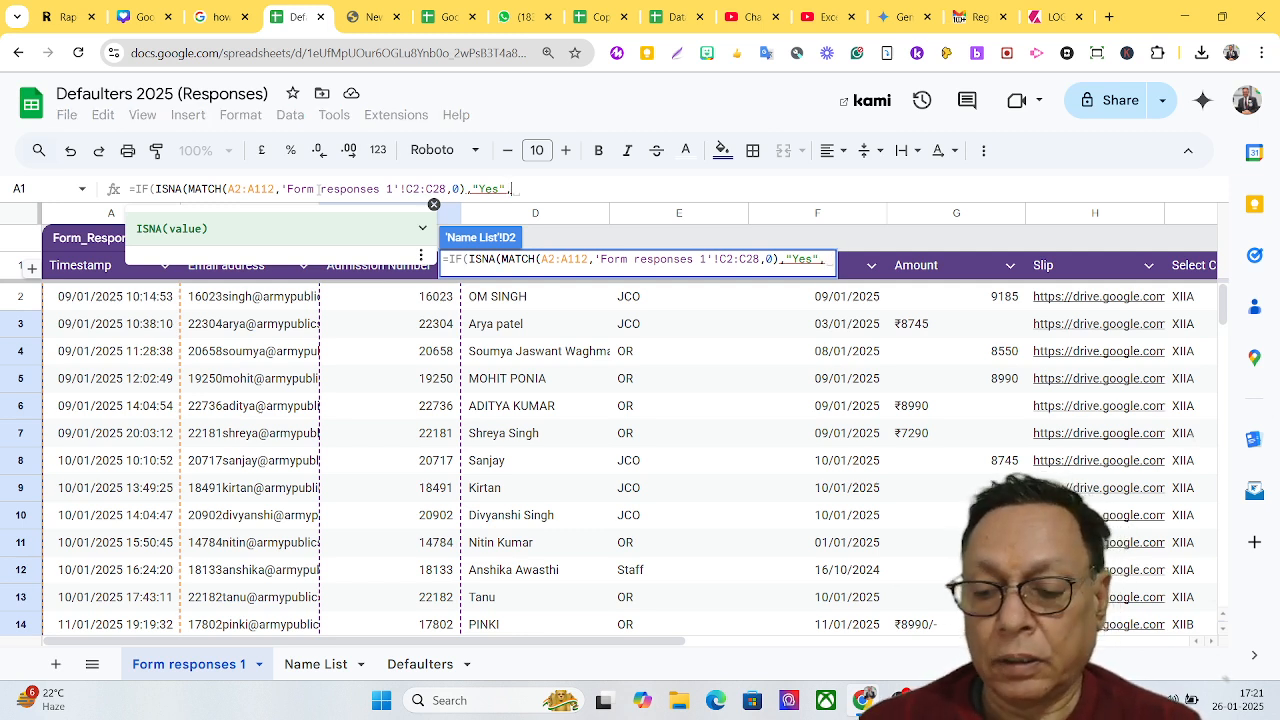
pyautogui.write('"No')
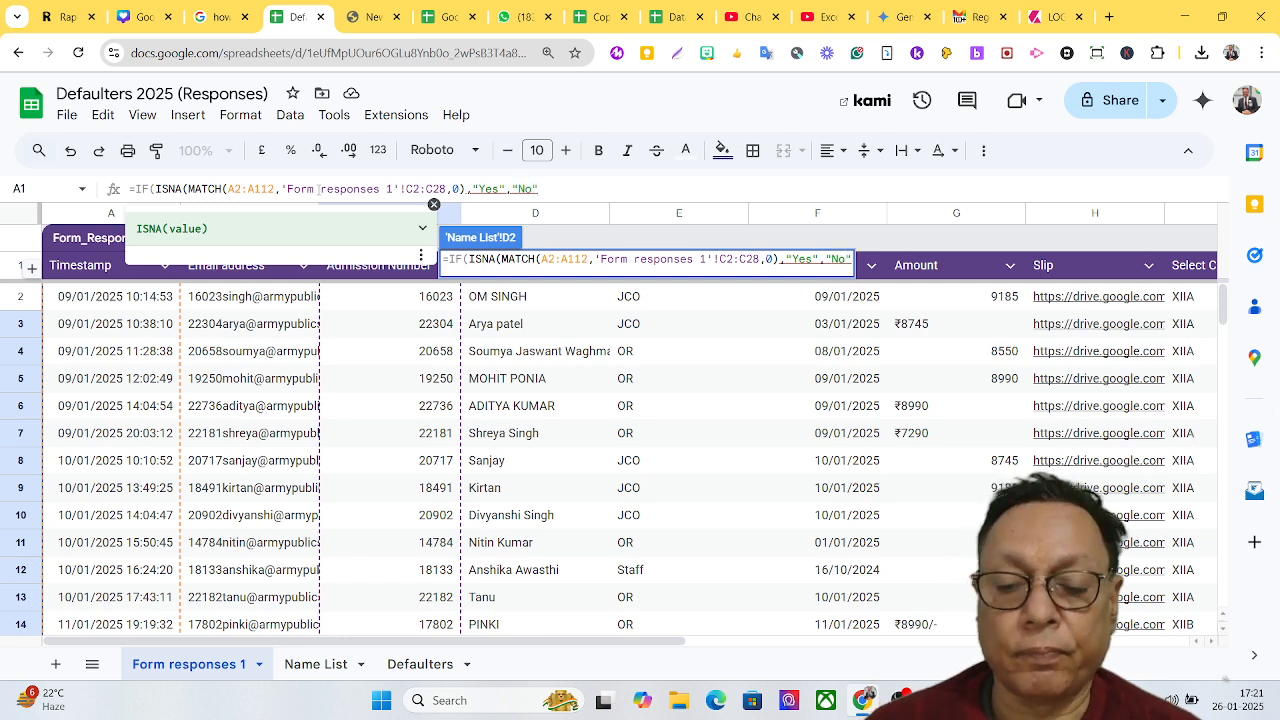
# - Add the closing parentheses for ISNA after MATCH and for IF at the formula's end, and enter the formula in D2
pyautogui.write(')')
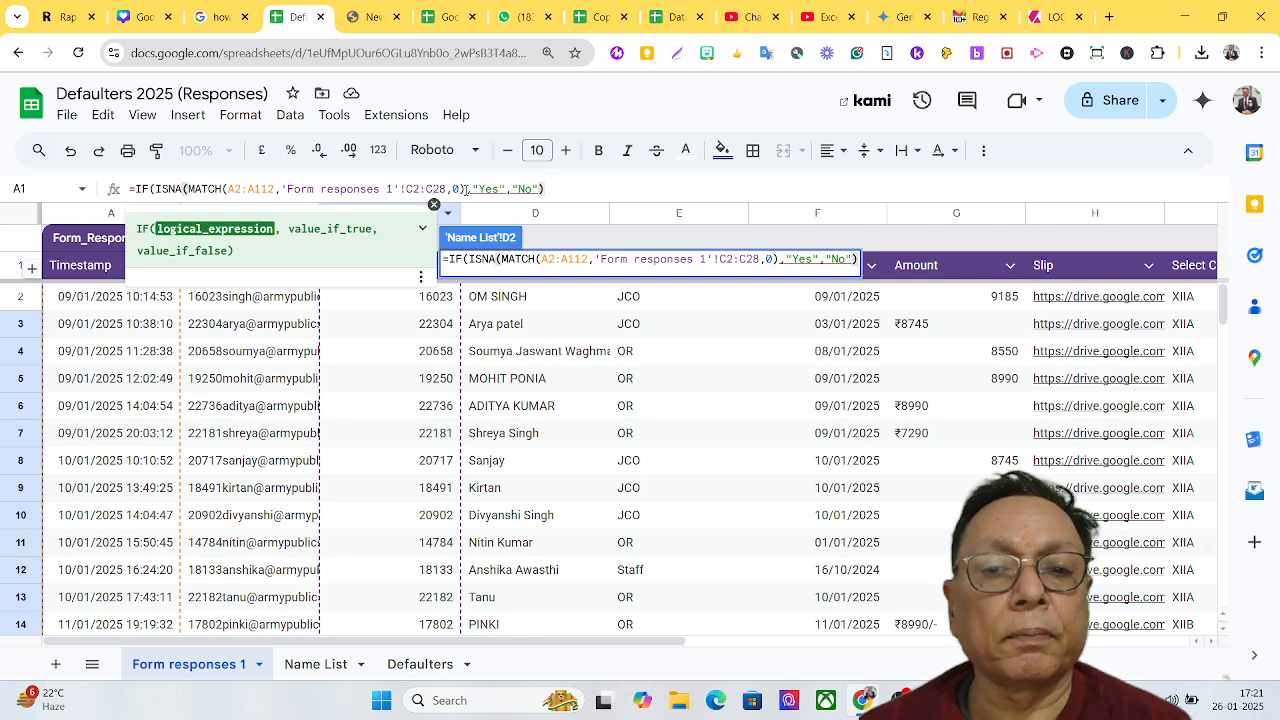
pyautogui.click(465, 190)
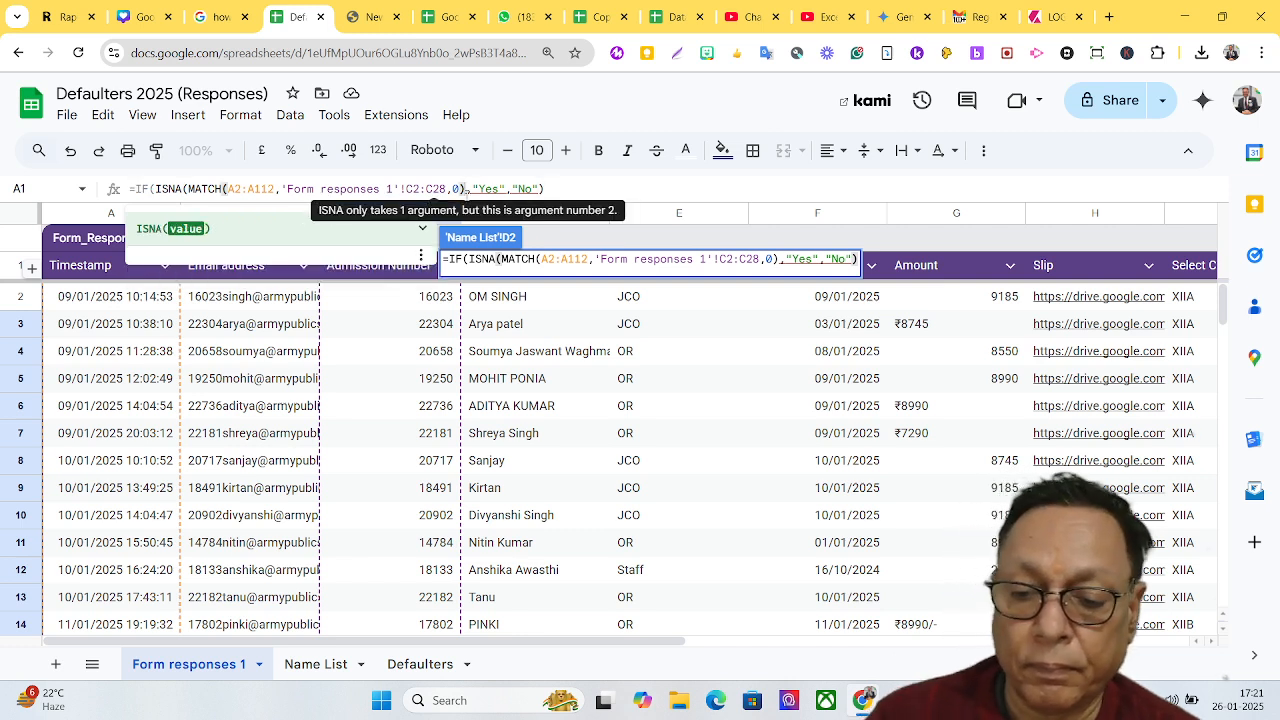
pyautogui.write(')')
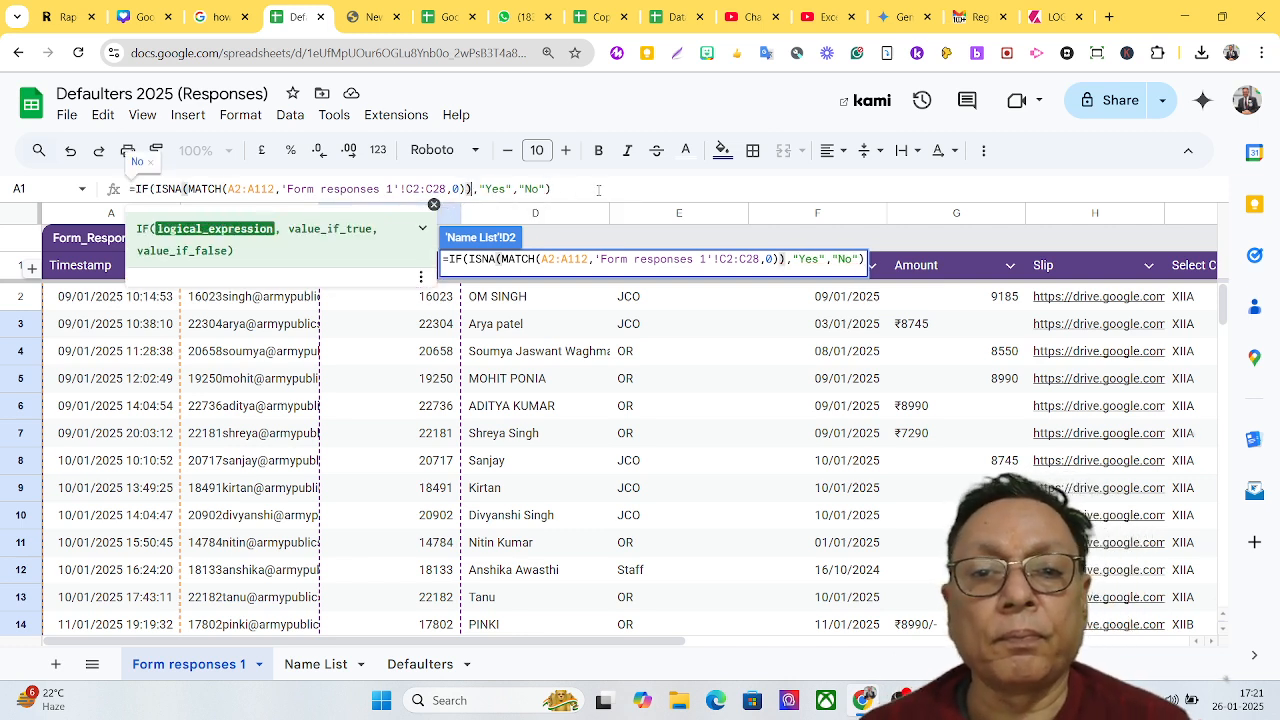
pyautogui.click(600, 188)
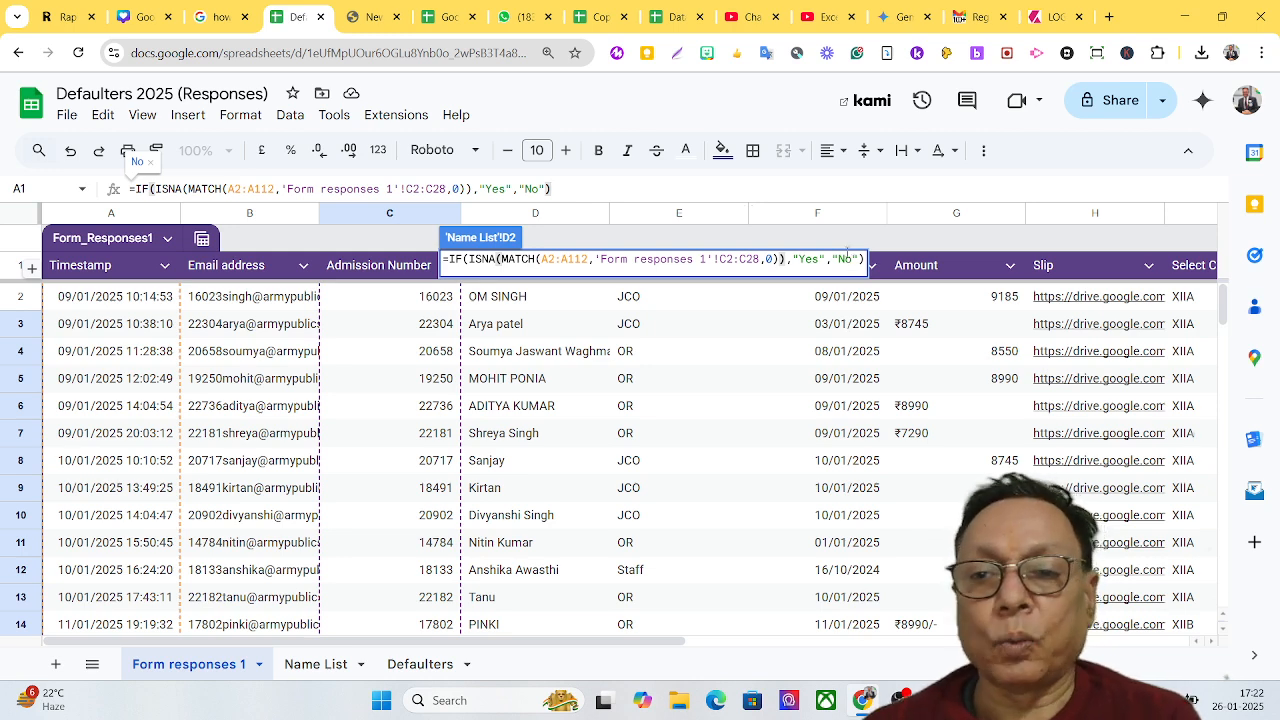
pyautogui.press('Return')
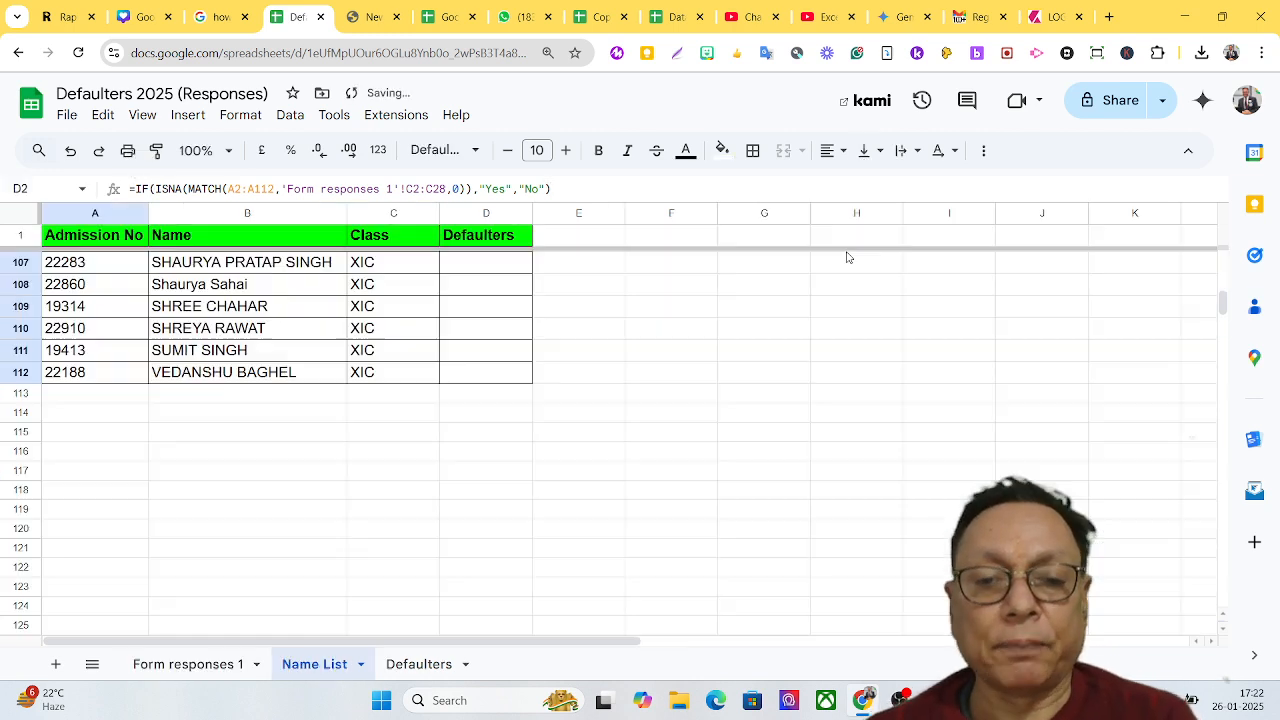
# - Wrap the IF formula in D2 of the Name List sheet in ArrayFormula so it covers all the students
pyautogui.scroll(5, 850, 262)
pyautogui.scroll(20, 854, 271)
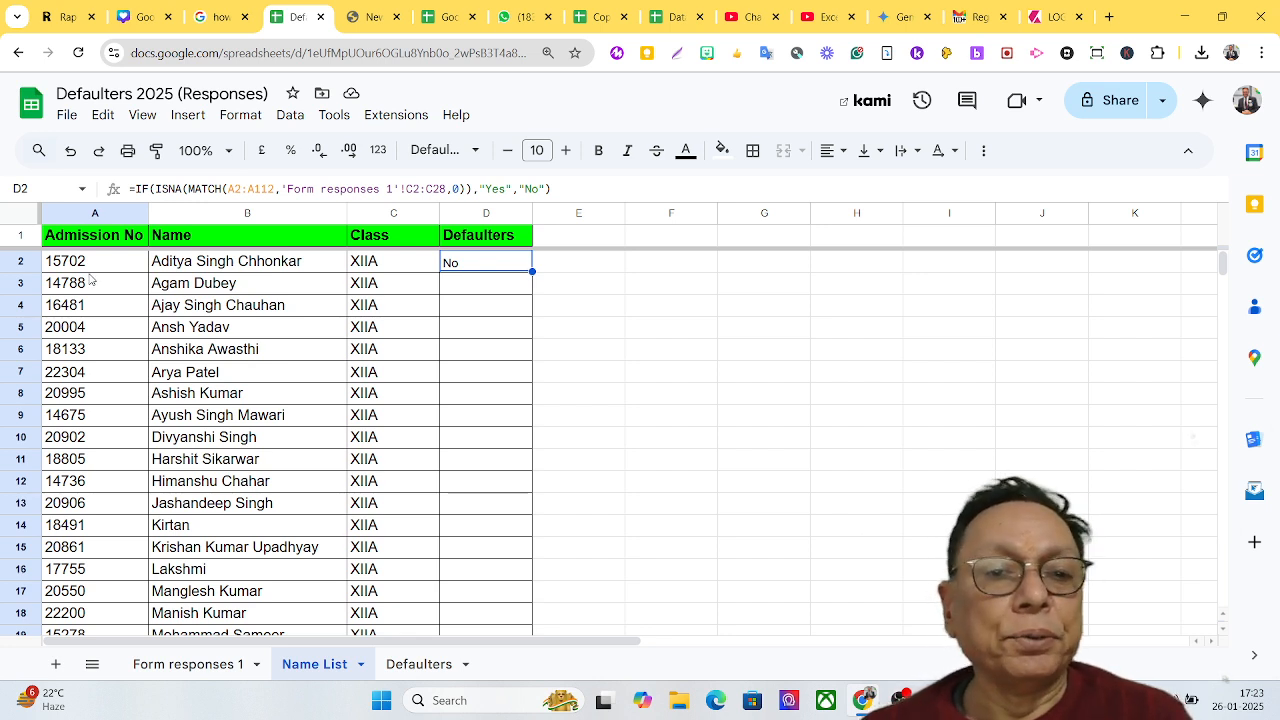
pyautogui.click(131, 189)
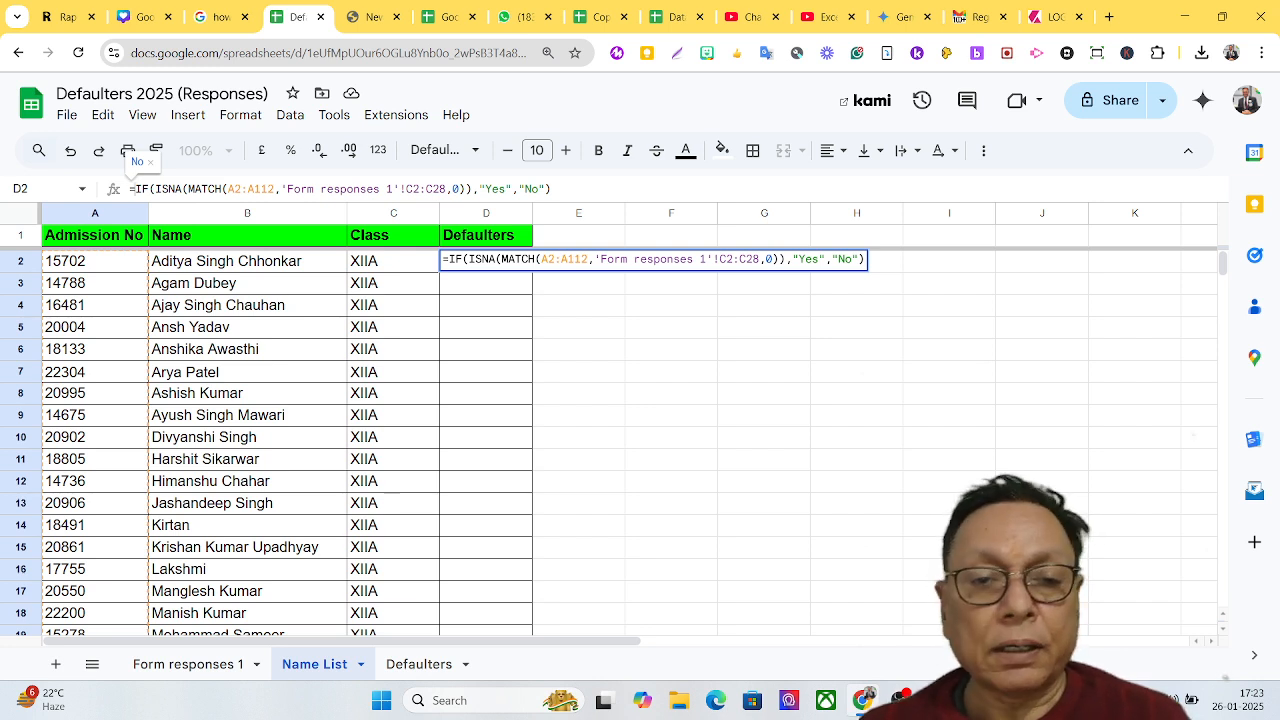
pyautogui.hotkey('ctrl', 'shift', 'Return')
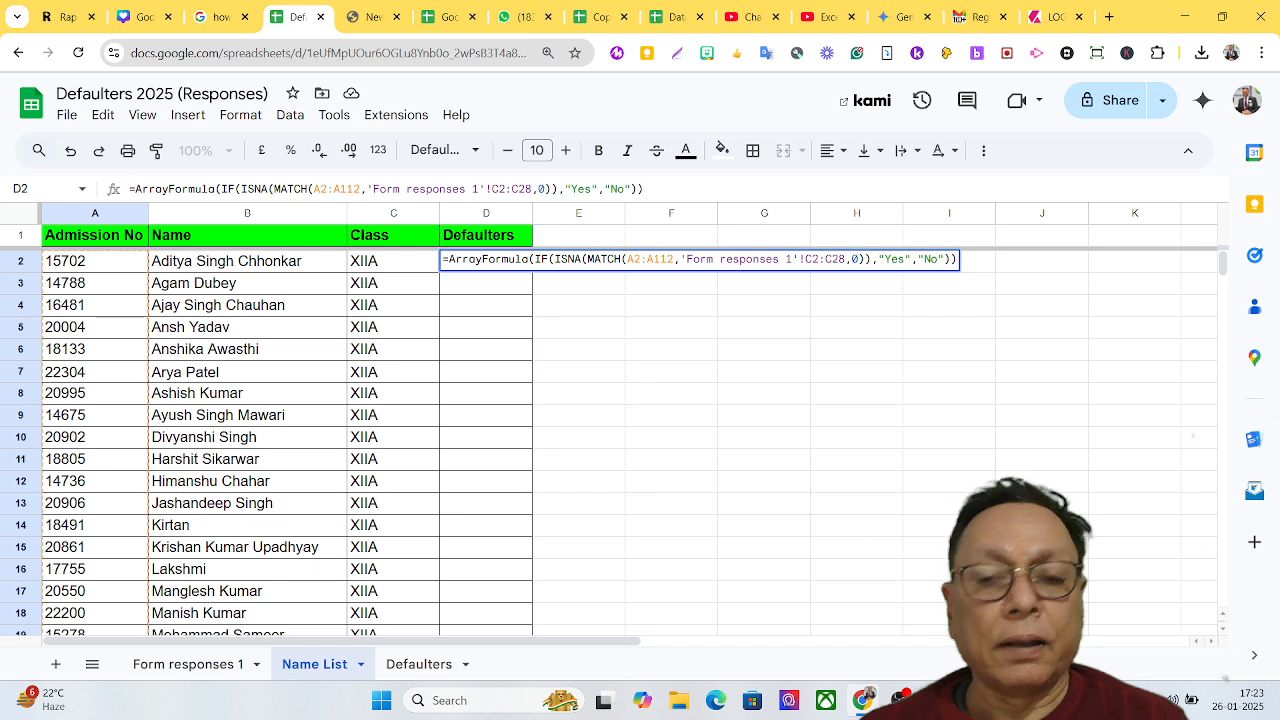
pyautogui.press('Return')
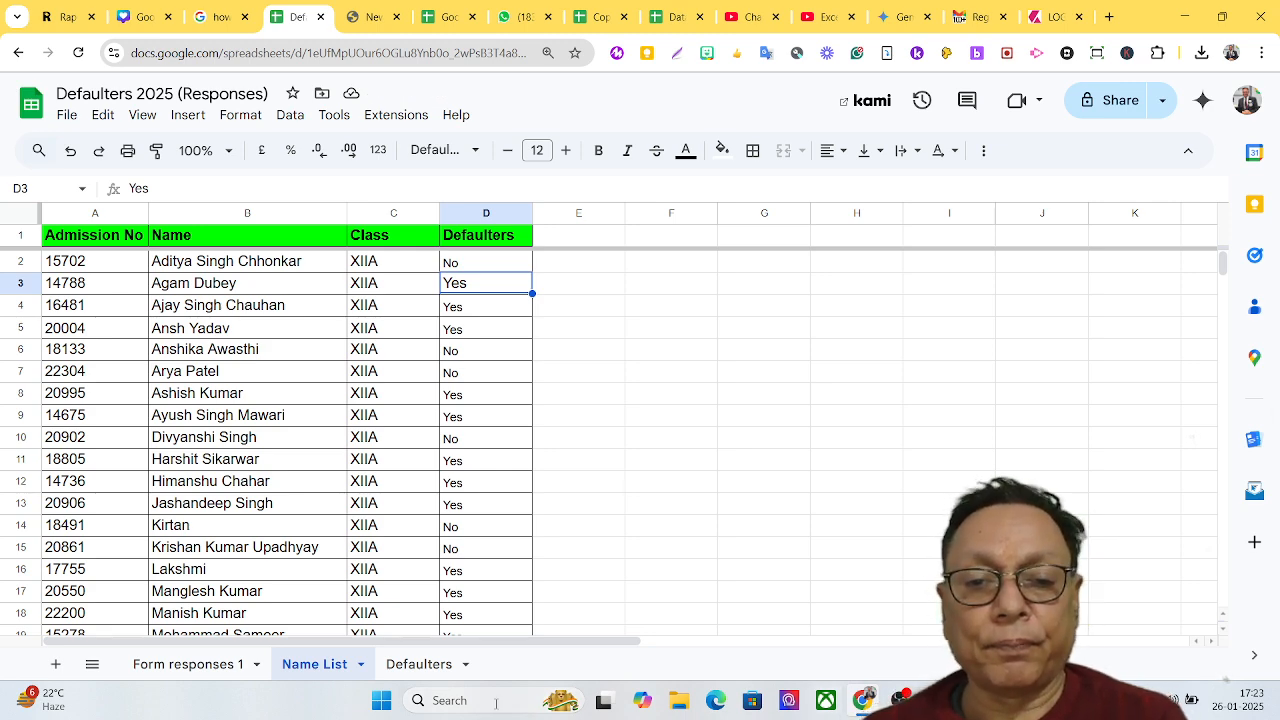
# - Review the Defaulters column through row 112, compare it with the admission numbers on Form responses 1, and inspect D2's formula
pyautogui.scroll(-5, 525, 490)
pyautogui.scroll(-15, 522, 498)
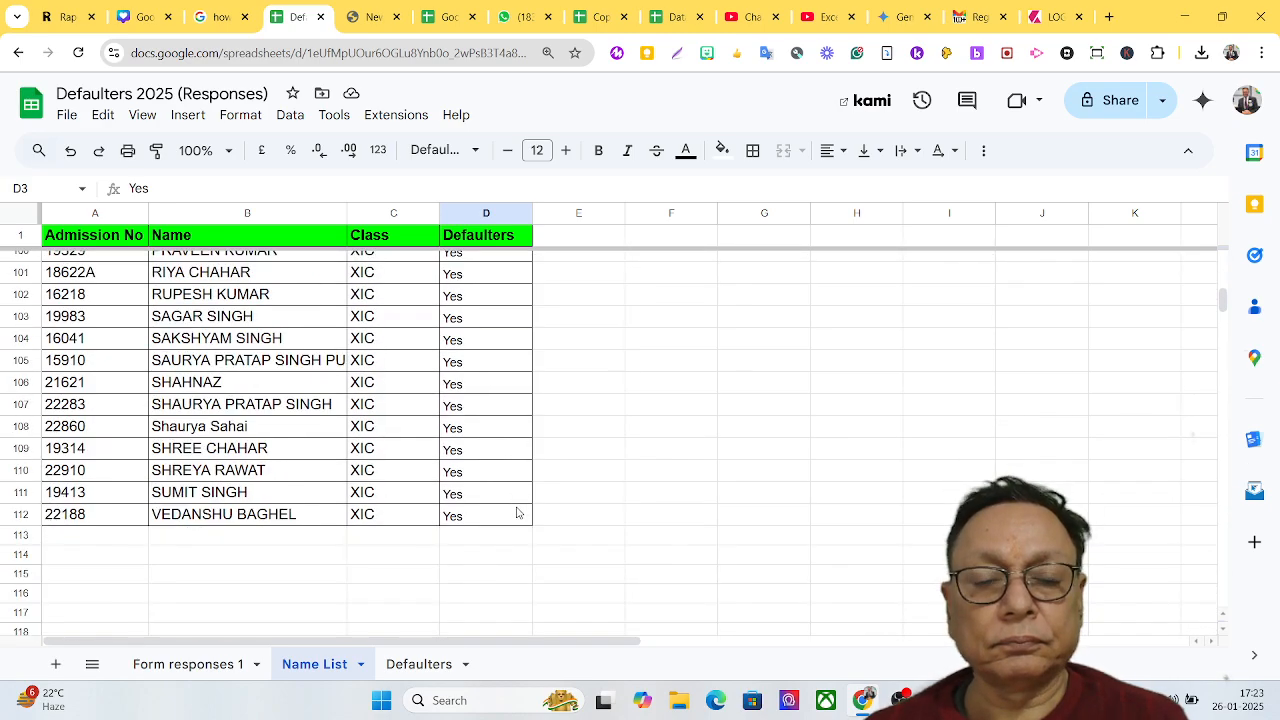
pyautogui.scroll(14, 518, 512)
pyautogui.scroll(10, 518, 512)
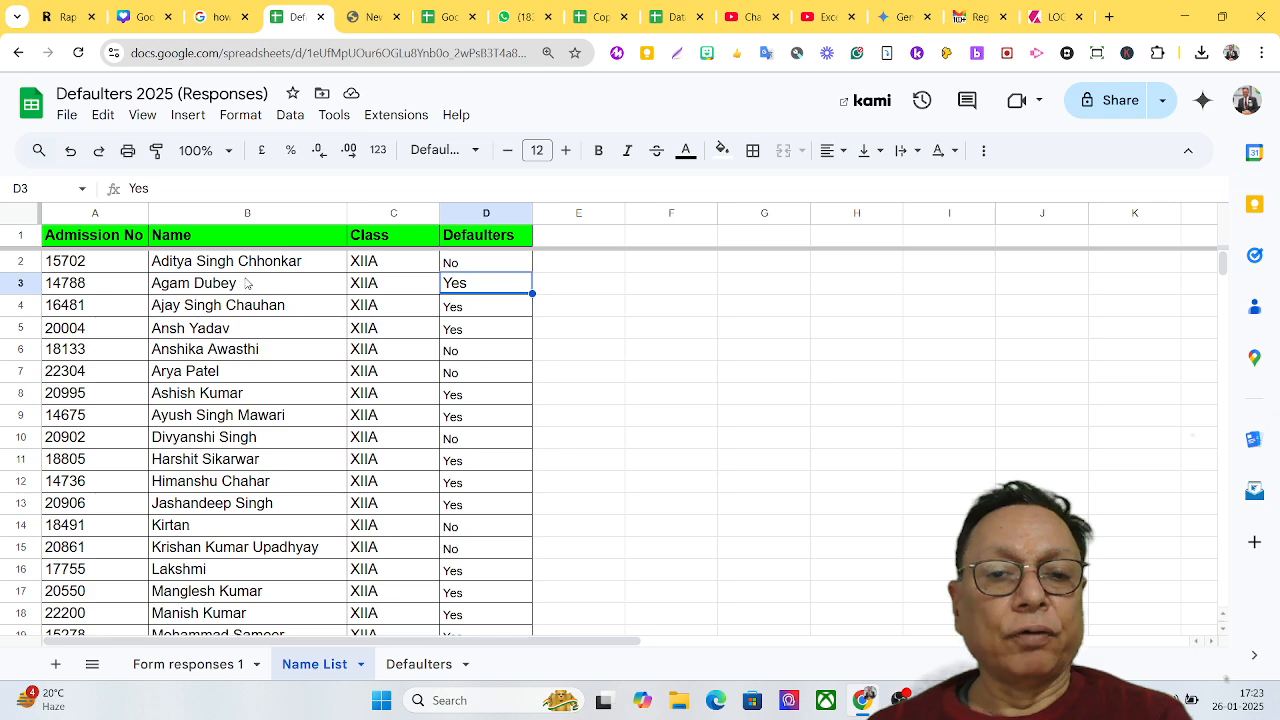
pyautogui.click(177, 665)
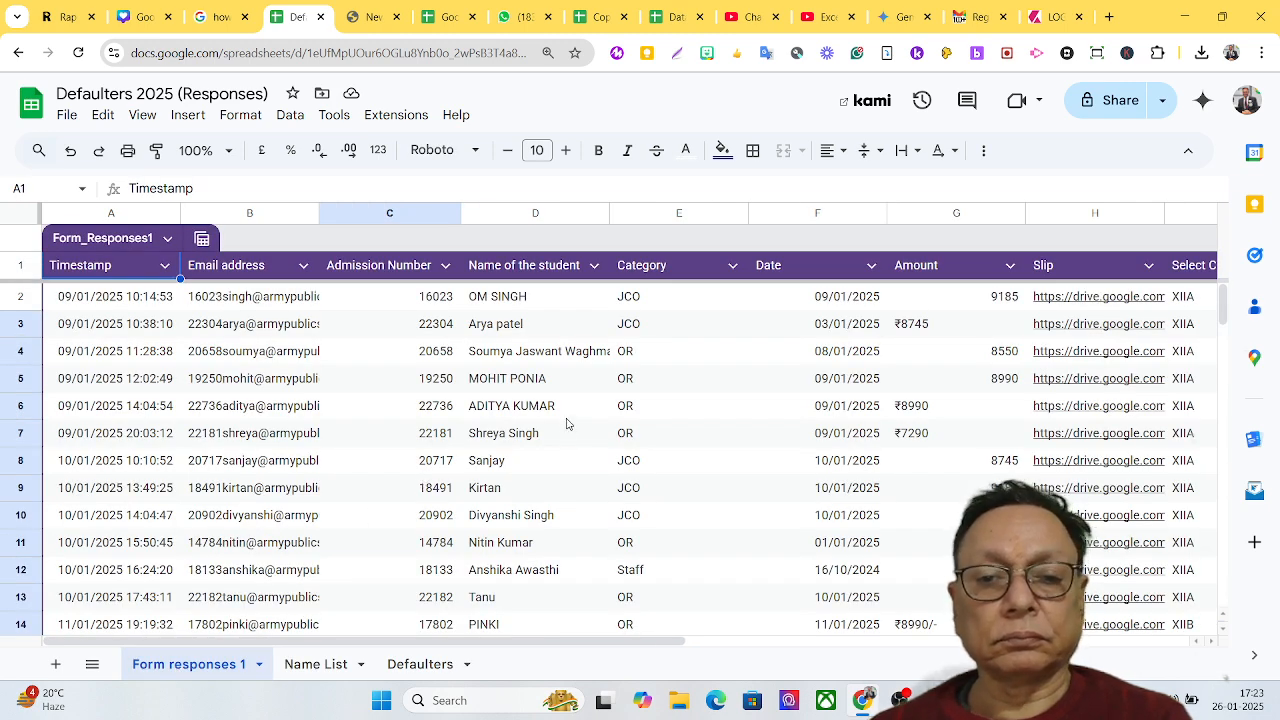
pyautogui.scroll(-2, 560, 427)
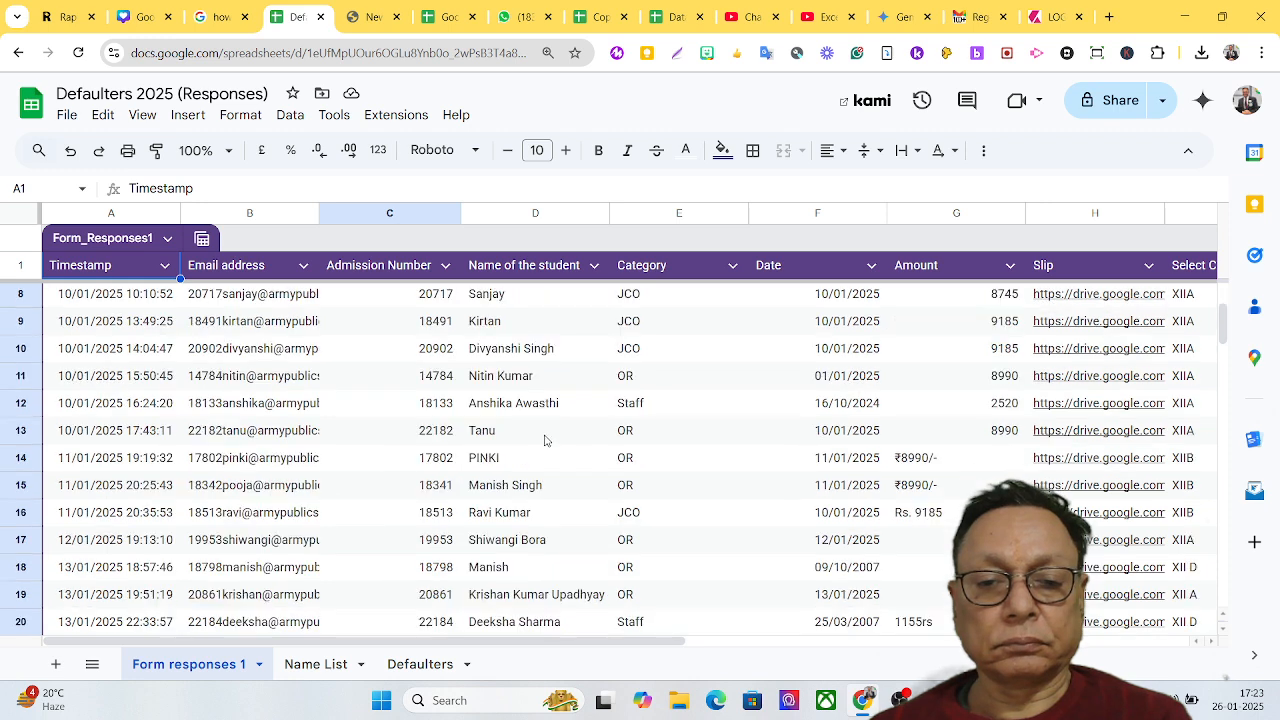
pyautogui.scroll(-1, 545, 443)
pyautogui.scroll(-1, 545, 443)
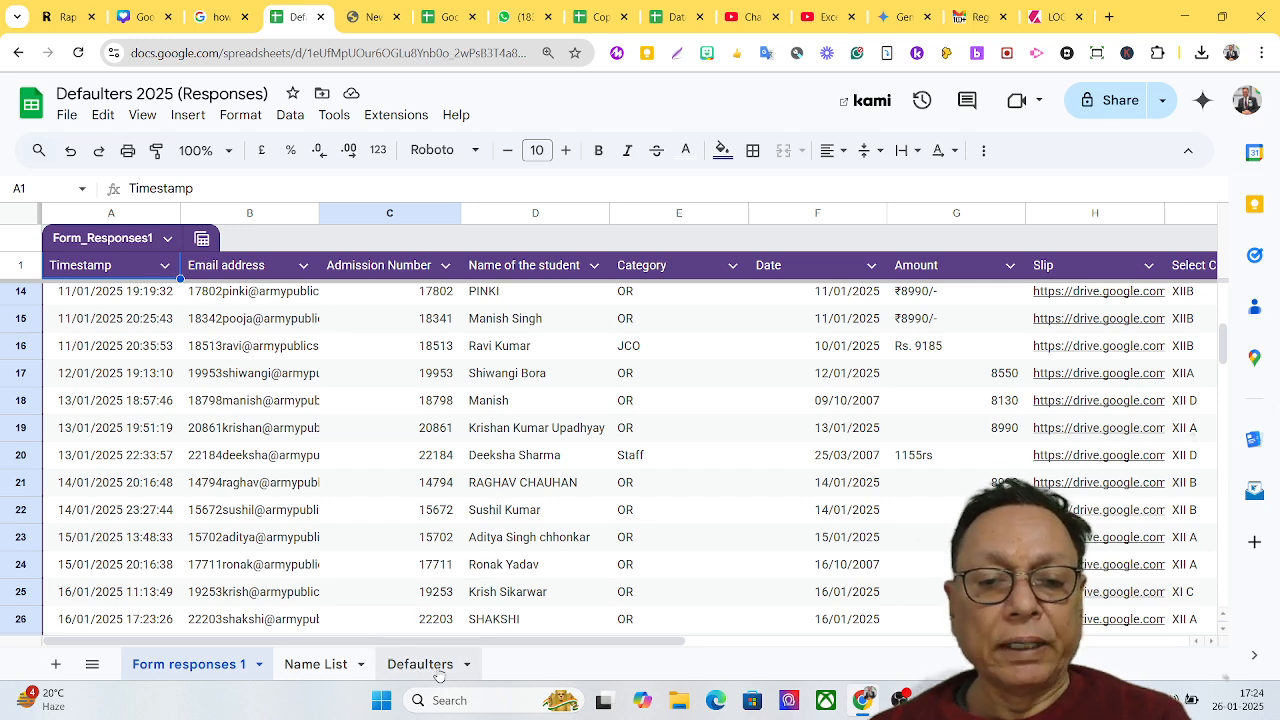
pyautogui.click(318, 664)
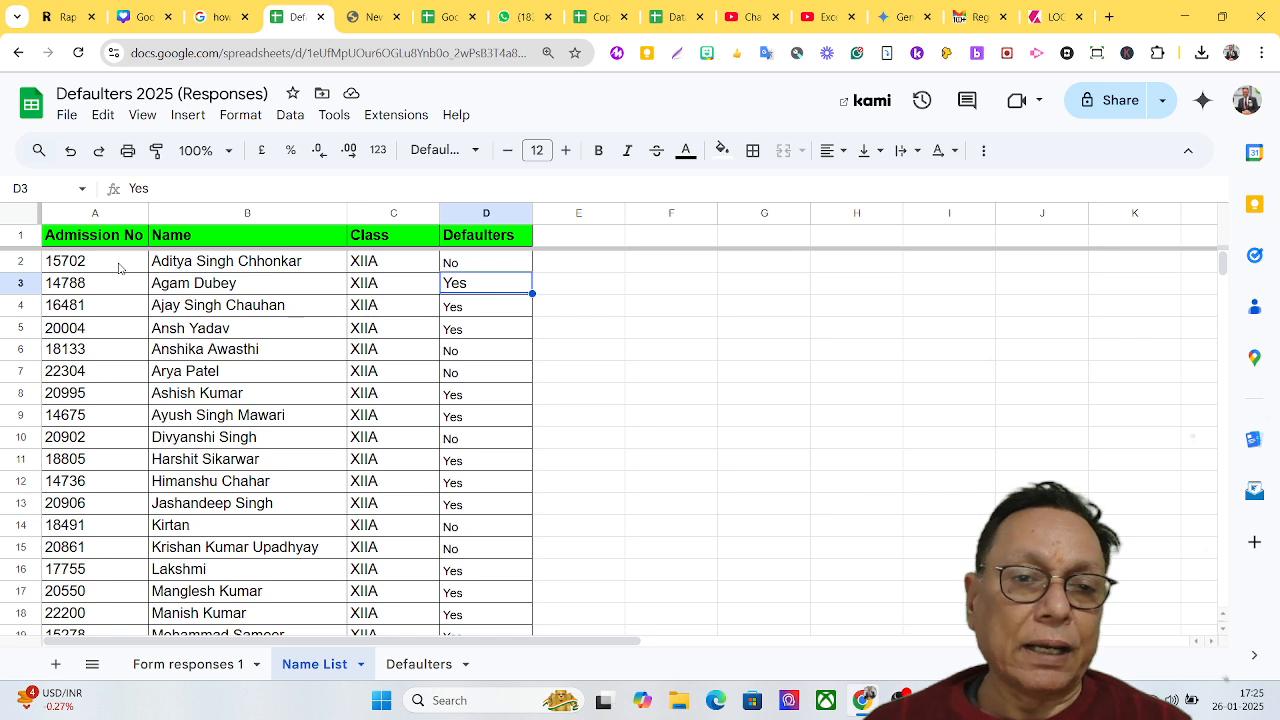
pyautogui.click(474, 266)
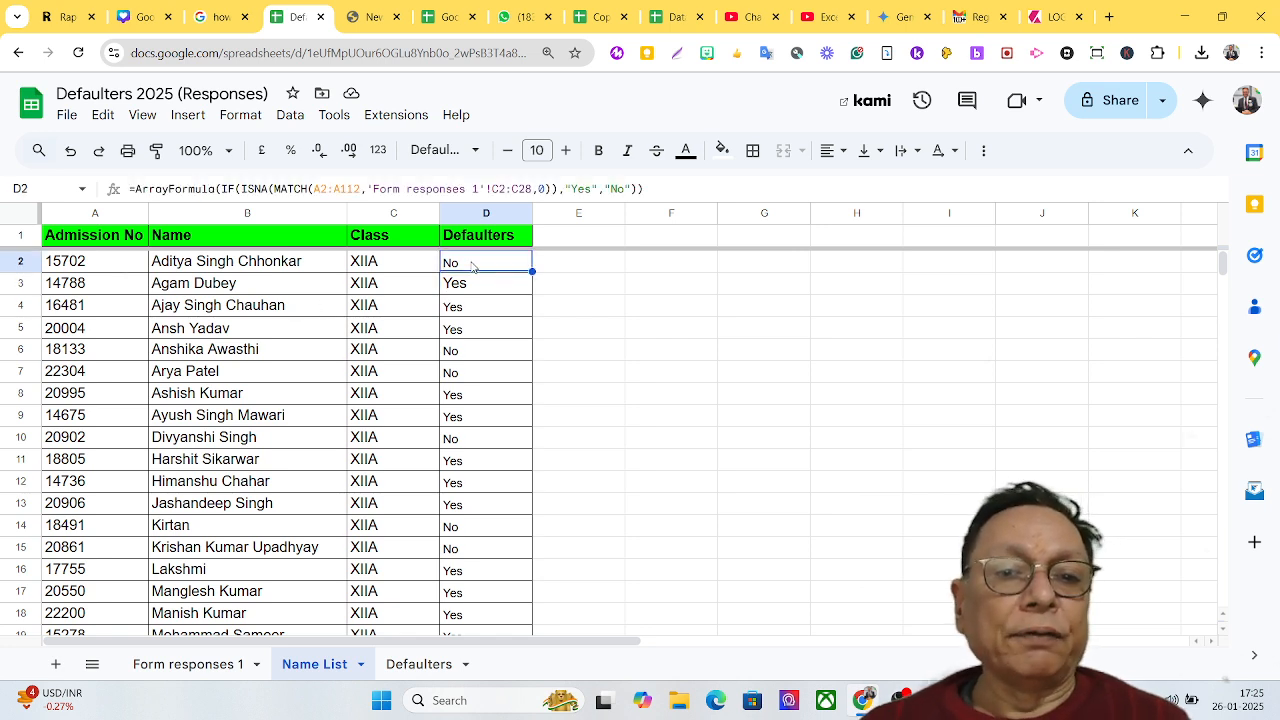